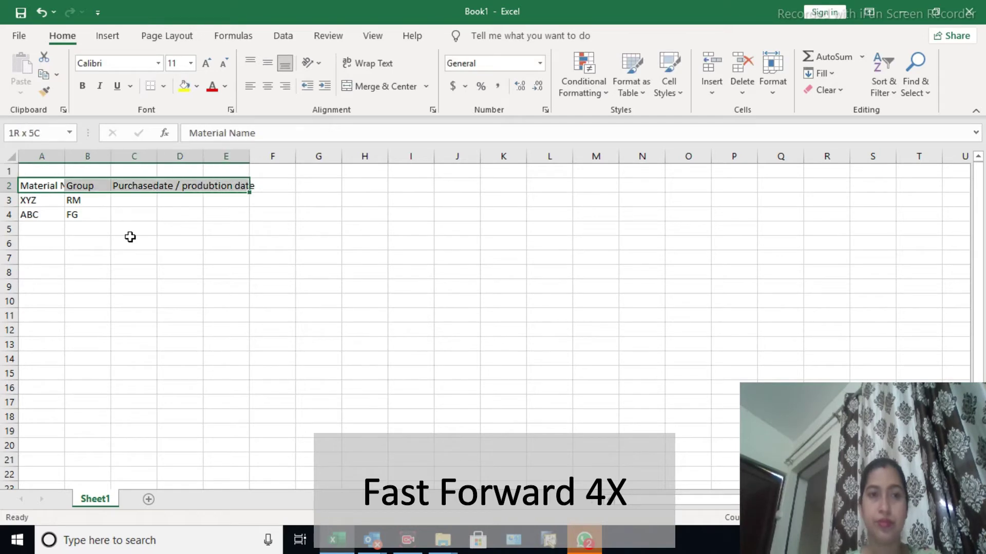
Wrap the text of the header cells A2:E2 and align them to the top
left_click(369, 63)
left_click(250, 63)
Enter the purchase/production date 1/9/2019 for material XYZ in cell C3
left_click(137, 253)
key("Up")
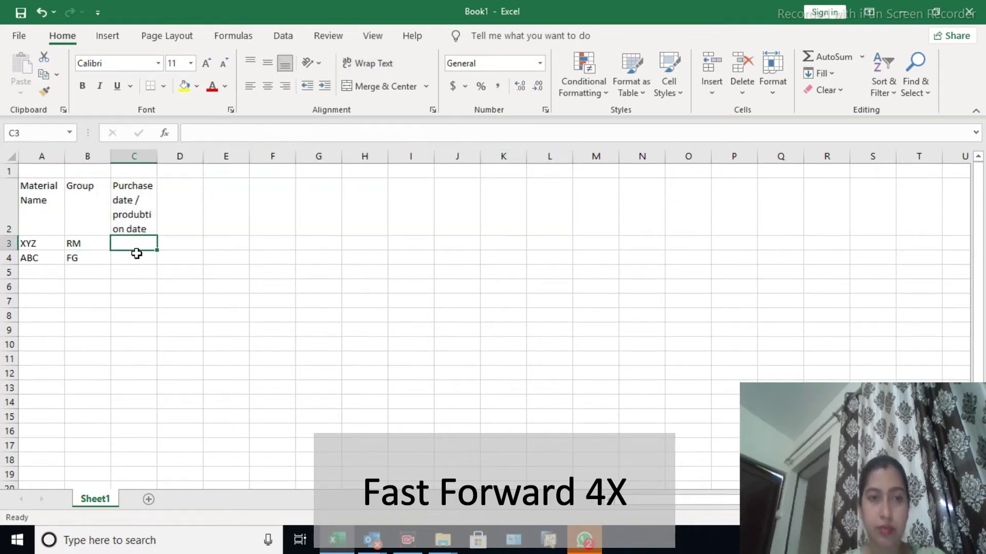
type("1/9-19")
key("BackSpace")
key("BackSpace")
key("BackSpace")
key("BackSpace")
key("BackSpace")
type("/9/2019")
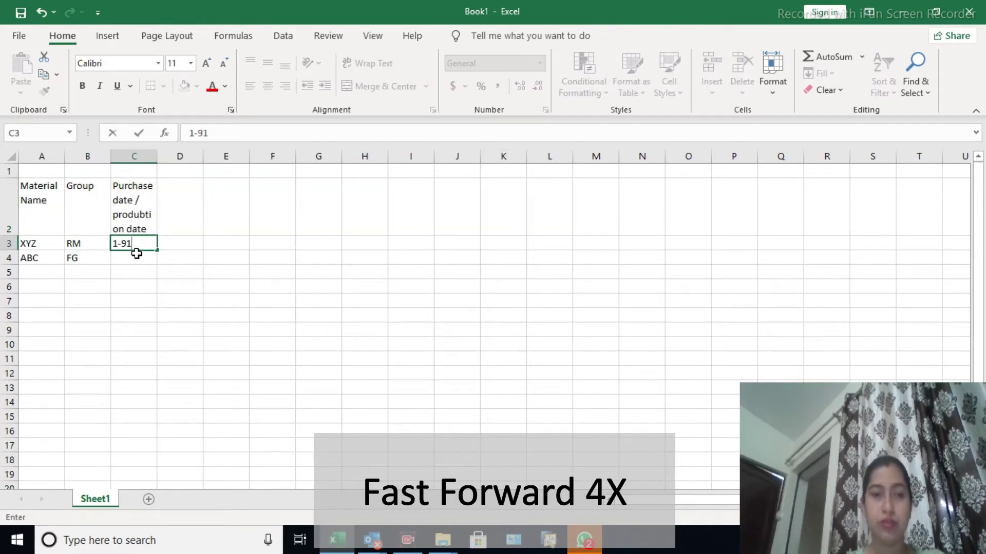
key("Return")
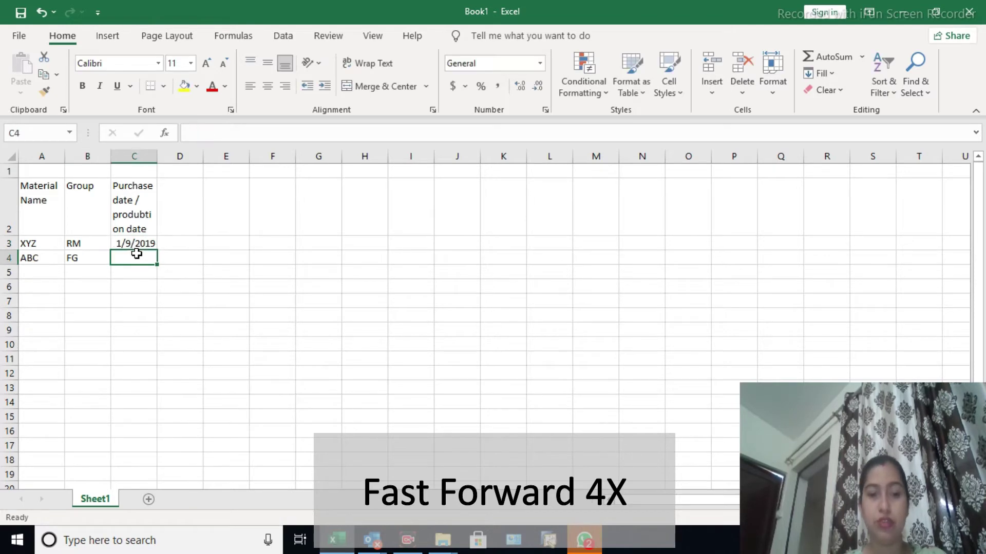
Enter the purchase/production date 1-10-2020 for material ABC in cell C4
type("1-")
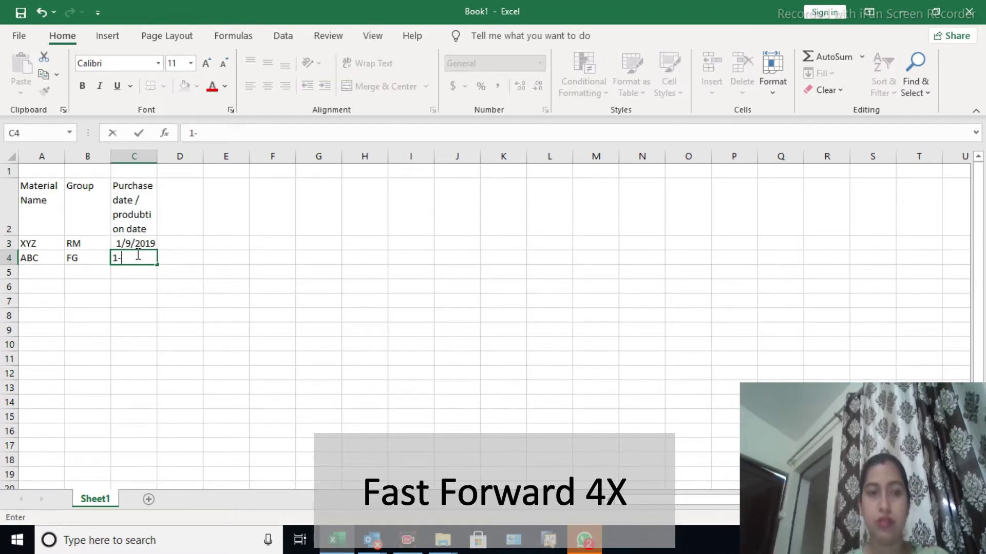
type("10-2020")
key("Return")
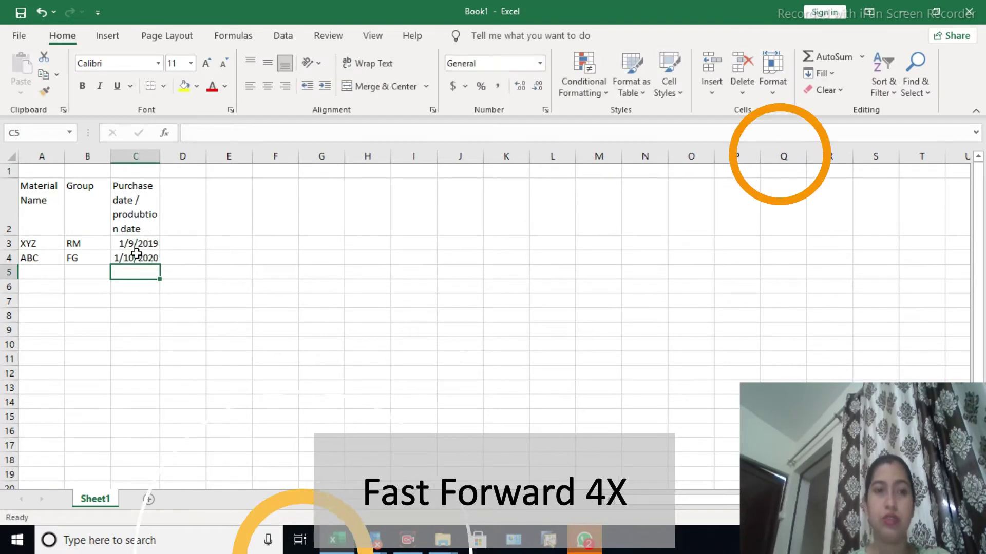
Enter 11/7/201 in cell D1, above the header row
left_click(136, 221)
left_click(210, 216)
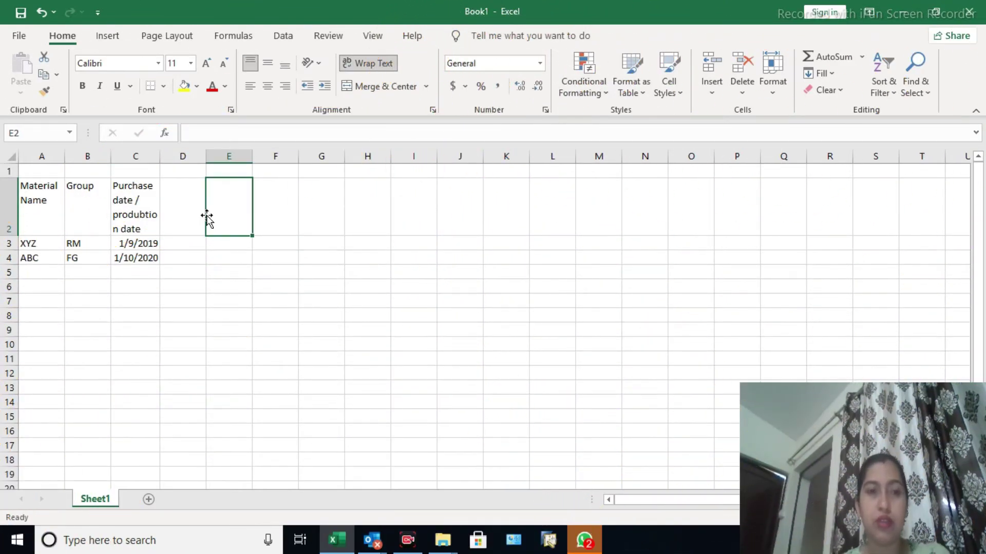
key("Left")
key("Up")
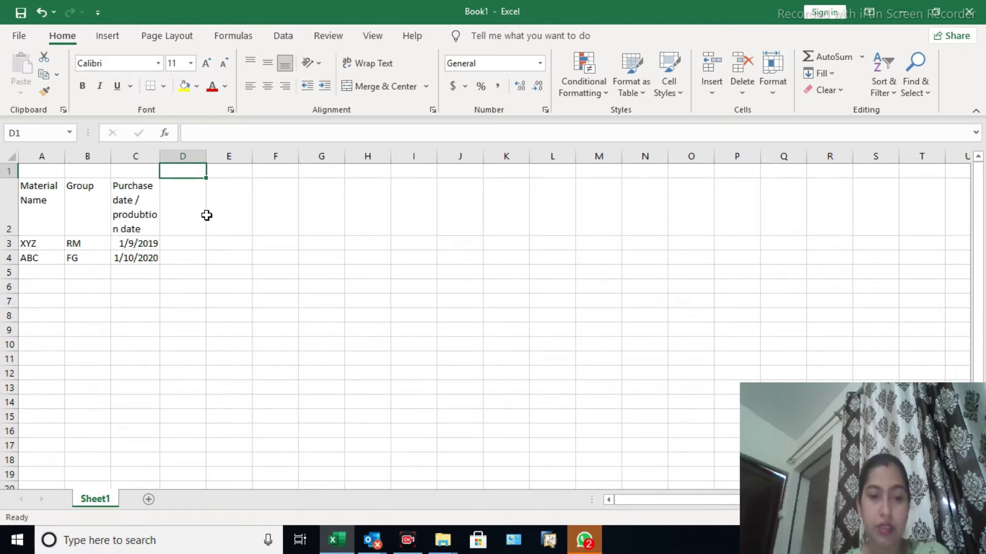
type("11")
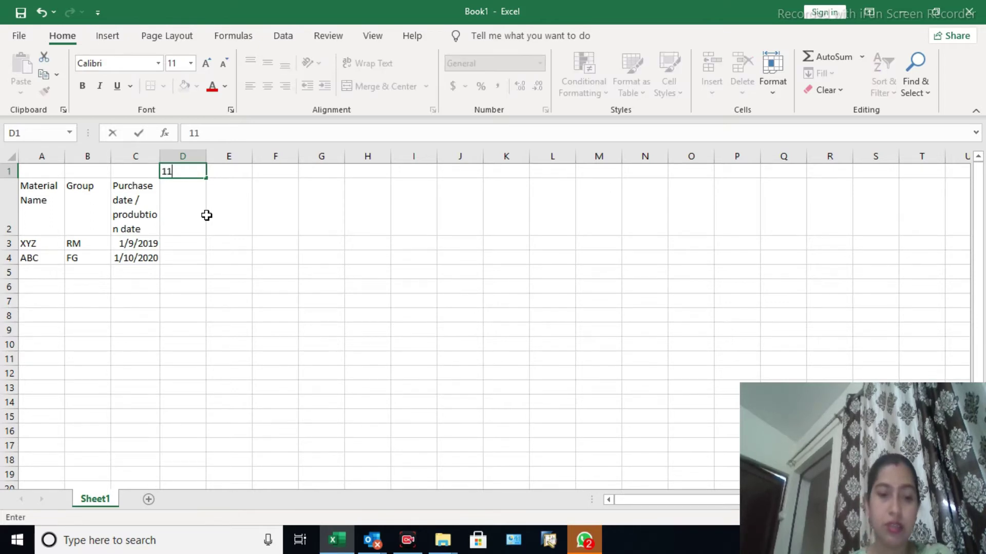
type("/7")
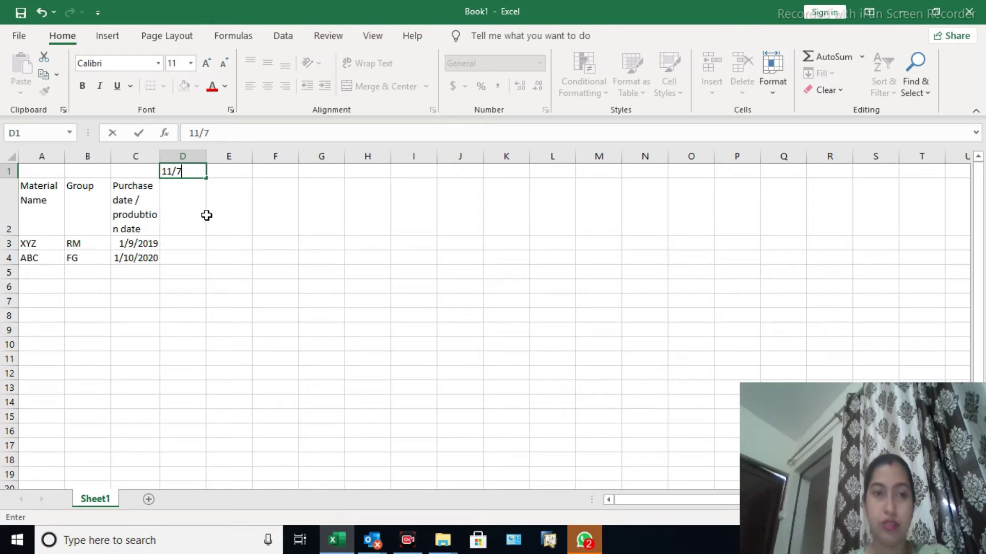
type("/")
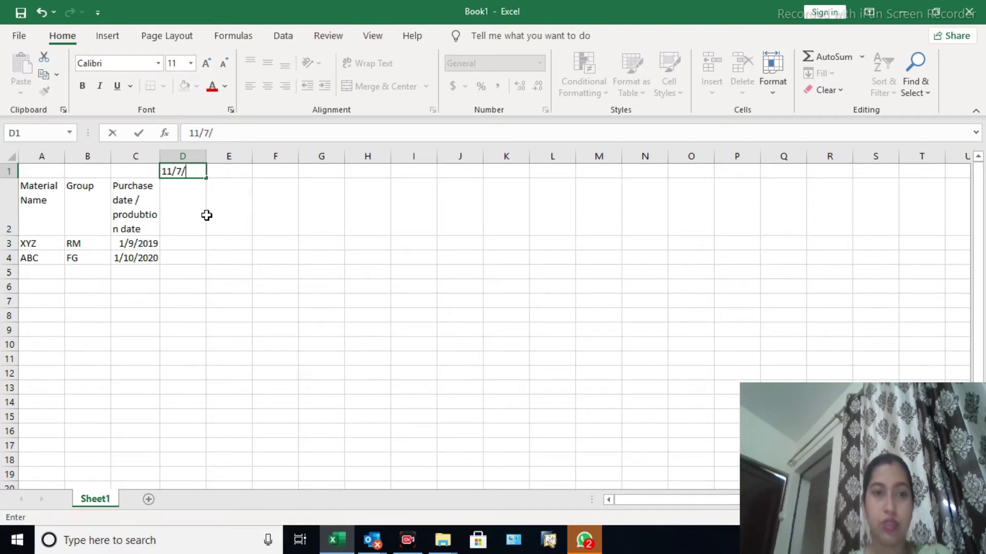
type("201")
key("Return")
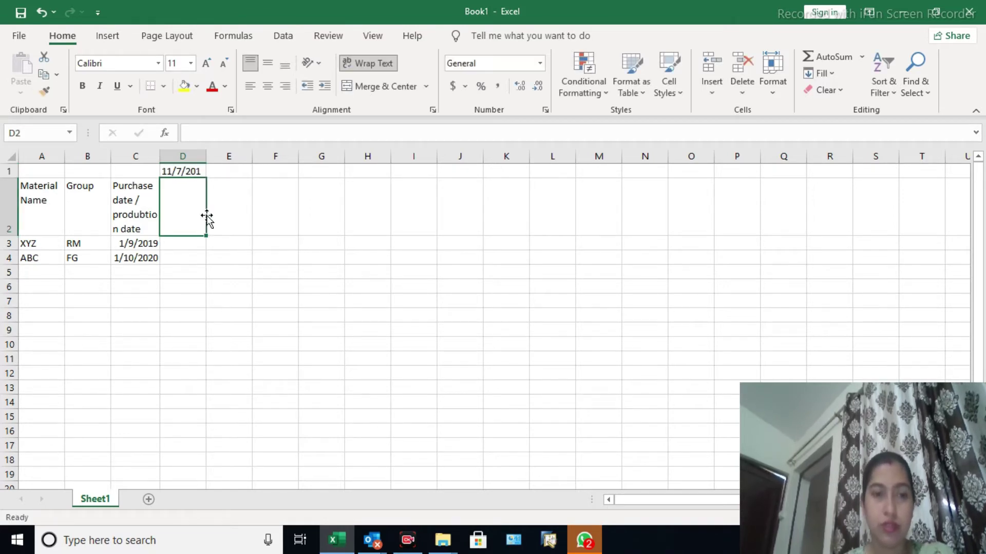
Label the date row by entering "Crrent Date" in cell A1
key("Up")
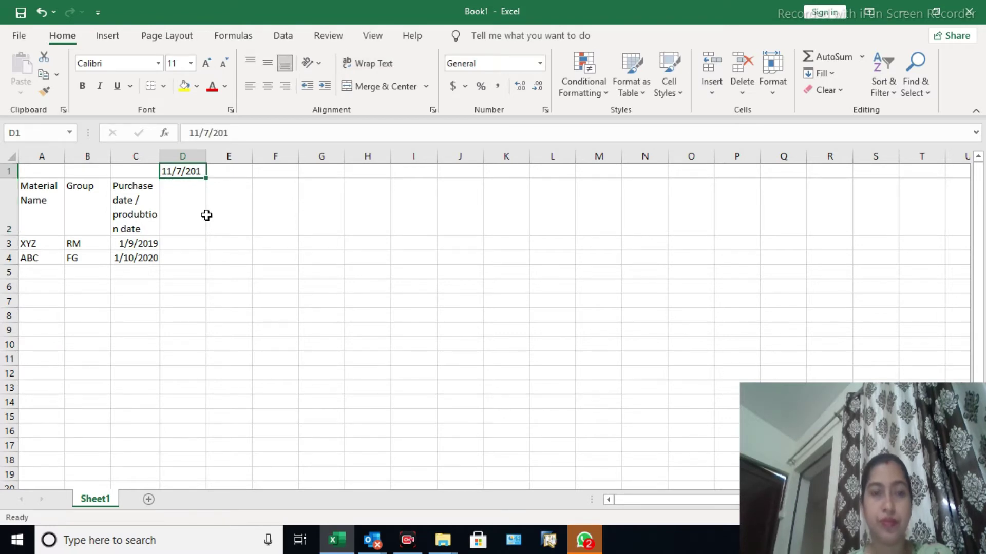
key("Left")
key("Left")
key("Left")
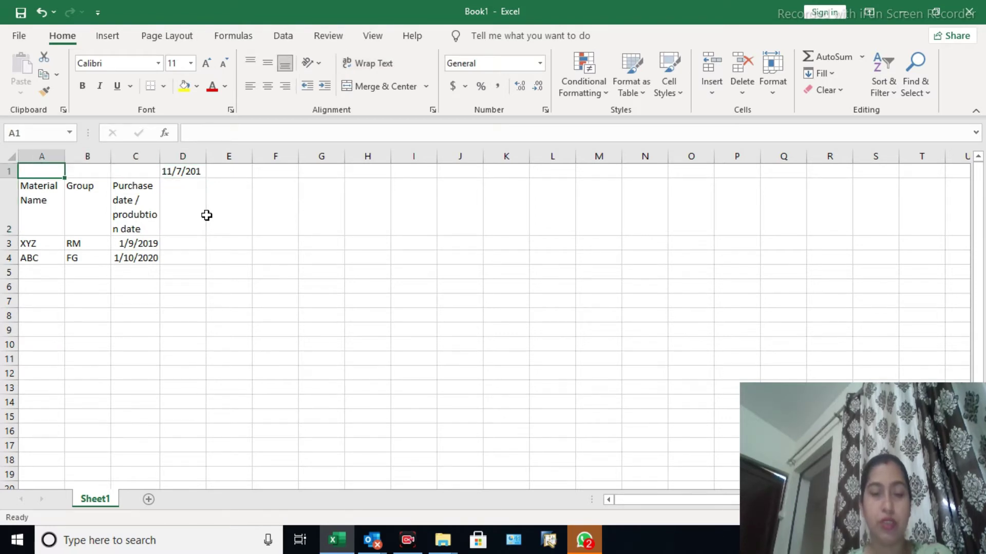
type("Cr")
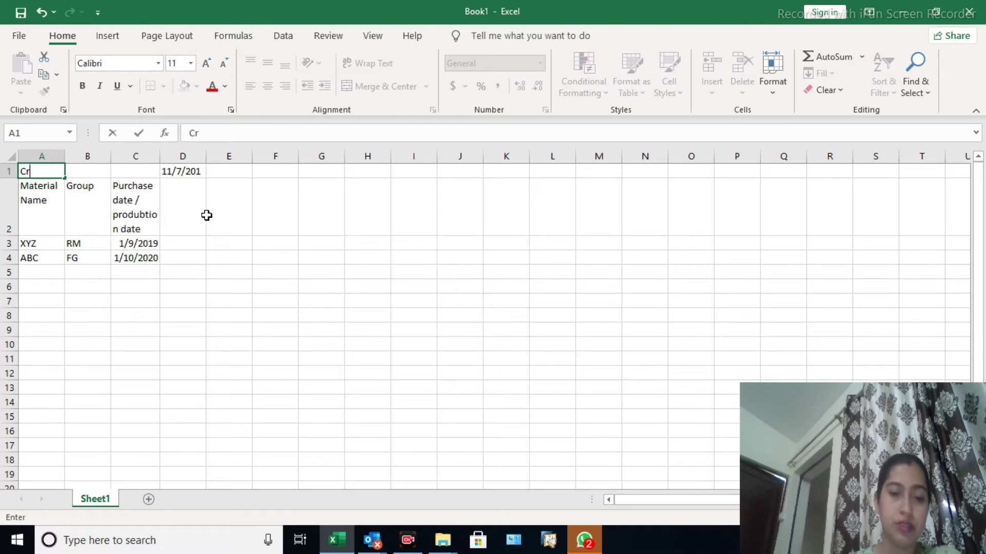
type("rent")
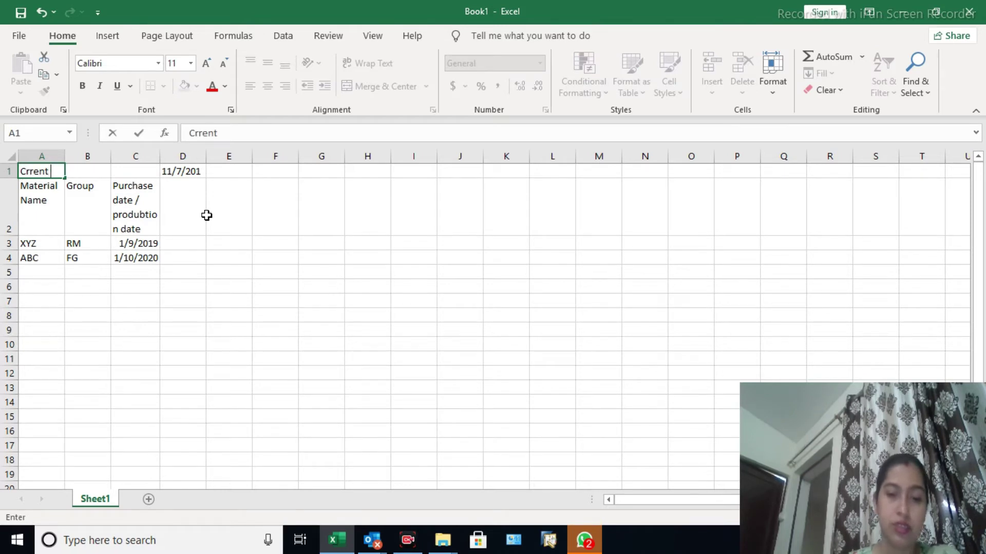
type(" Date")
key("Return")
Add the column header "Qty" in cell D2
key("Up")
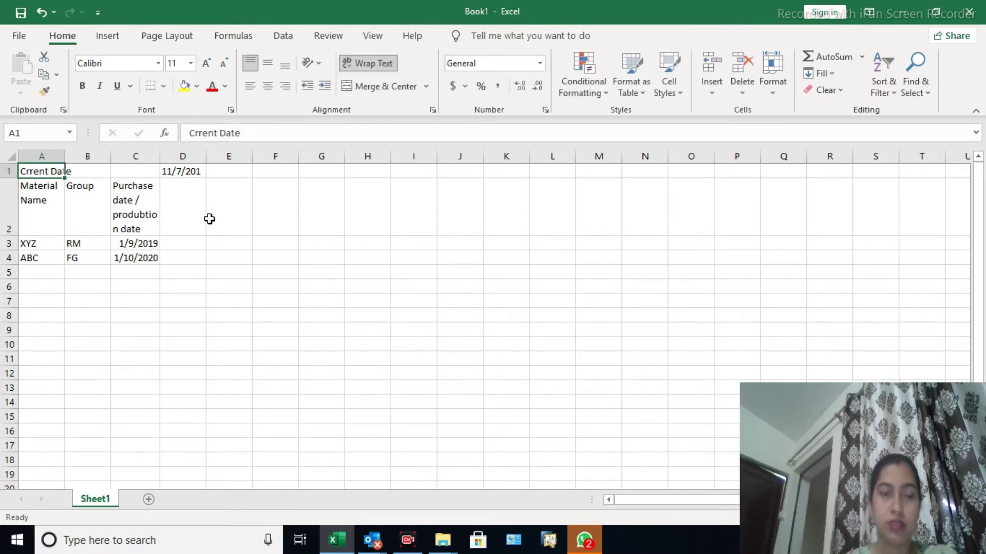
key("Right")
key("Right")
key("Right")
key("Down")
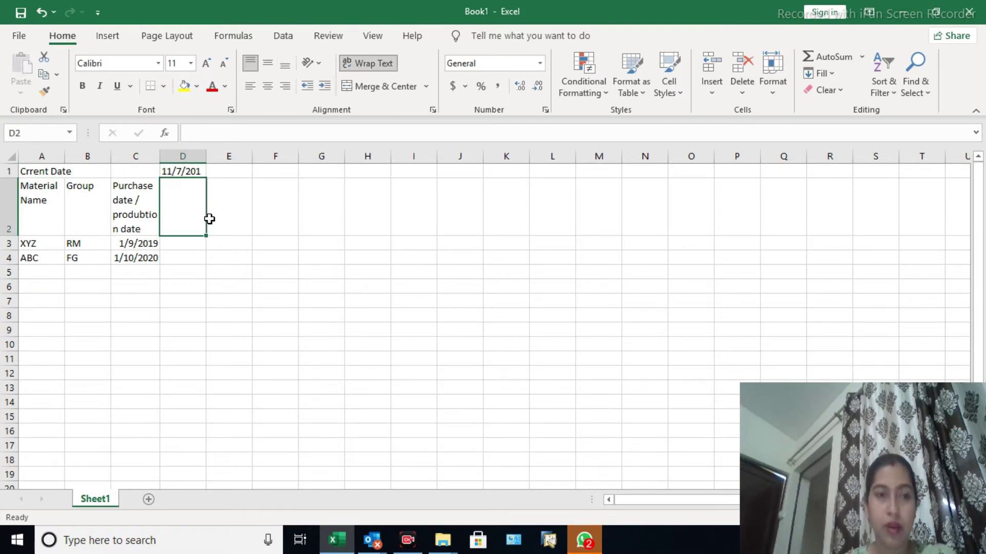
type("Qty")
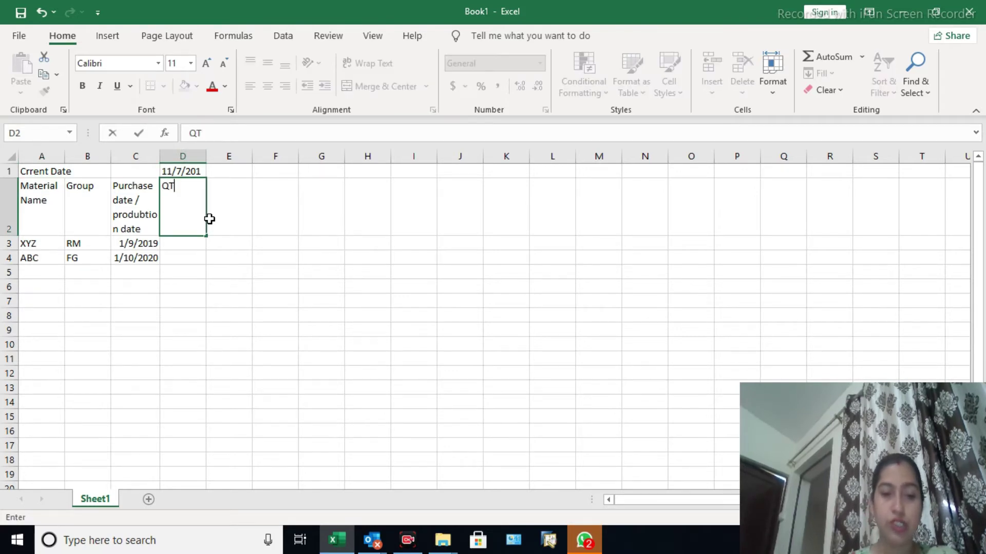
key("Return")
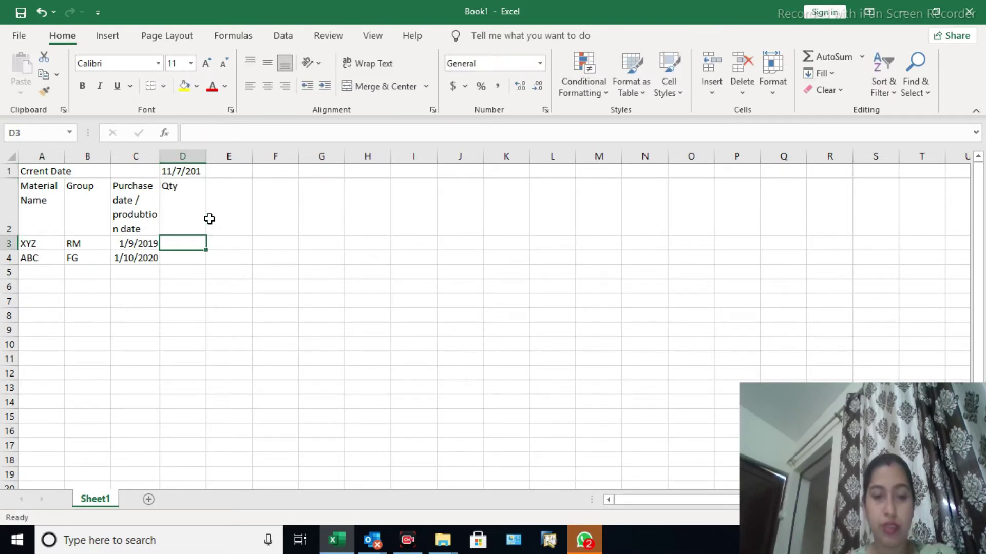
Enter the quantities 20 for XYZ in D3 and 100 for ABC in D4
type("20")
key("Return")
type("1")
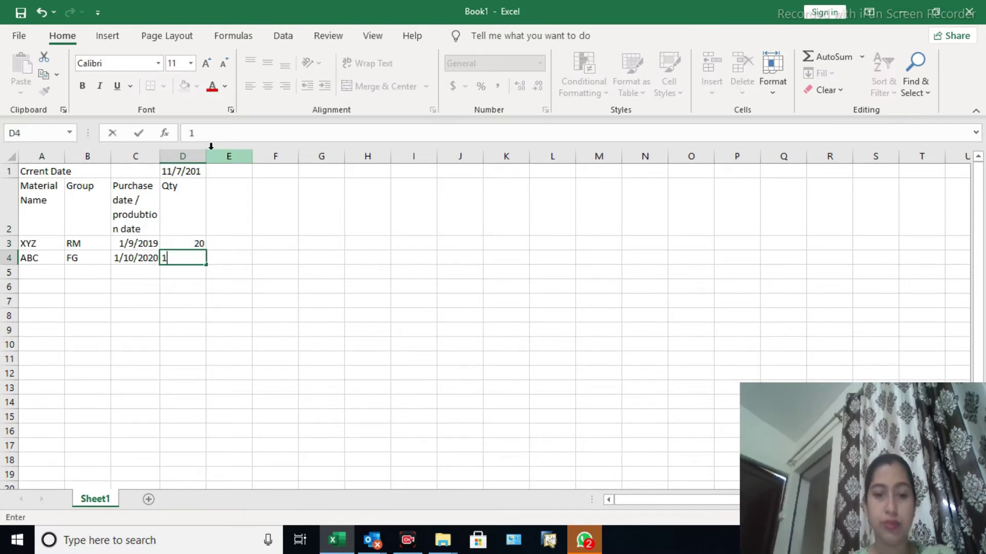
type("00")
key("Return")
Add the column header "Day" in cell E2, beside Qty
key("Up")
key("Up")
key("Up")
key("Up")
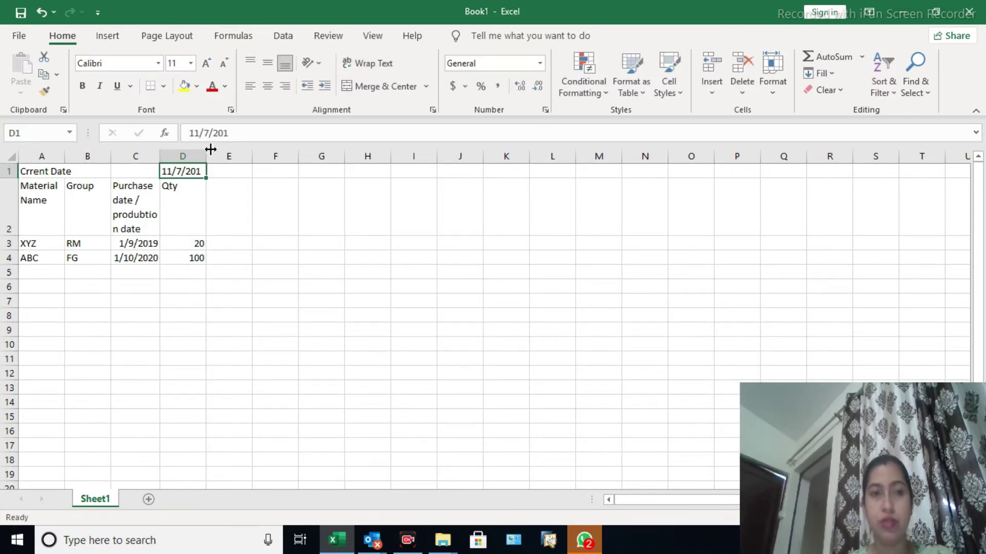
key("Down")
key("Right")
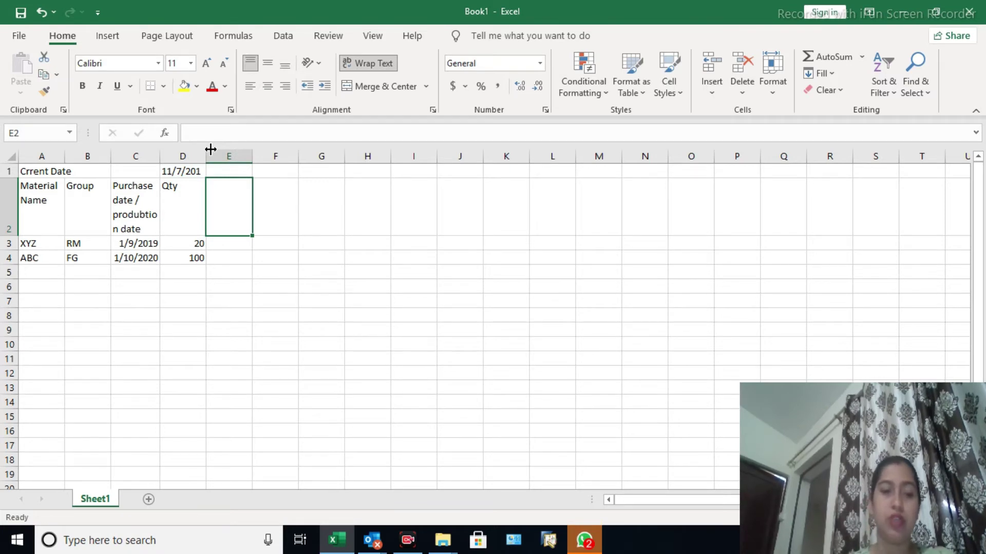
type("Day")
key("Return")
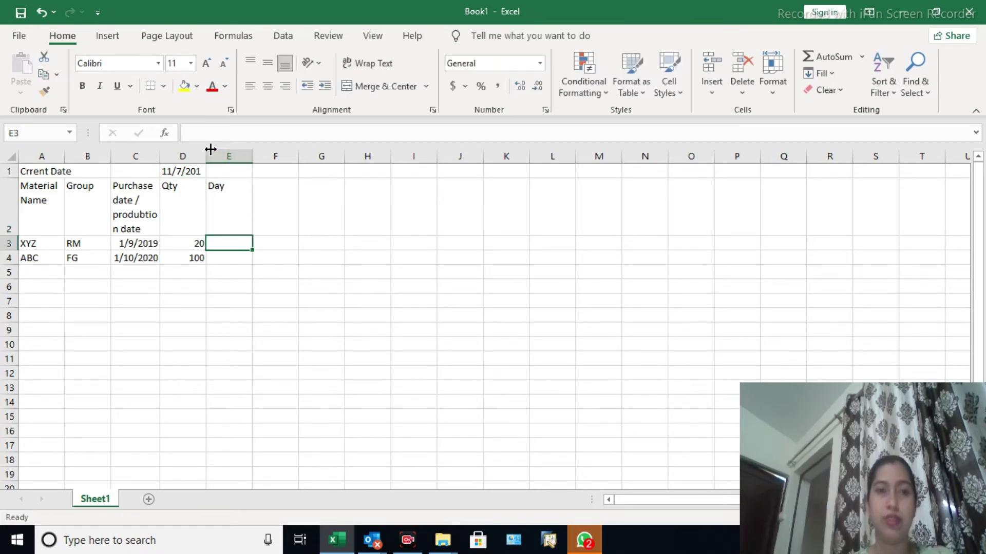
Start an IF formula in E3 that tests whether D3 is empty and returns a blank if so: =IF(D3="","",
key("Up")
key("Down")
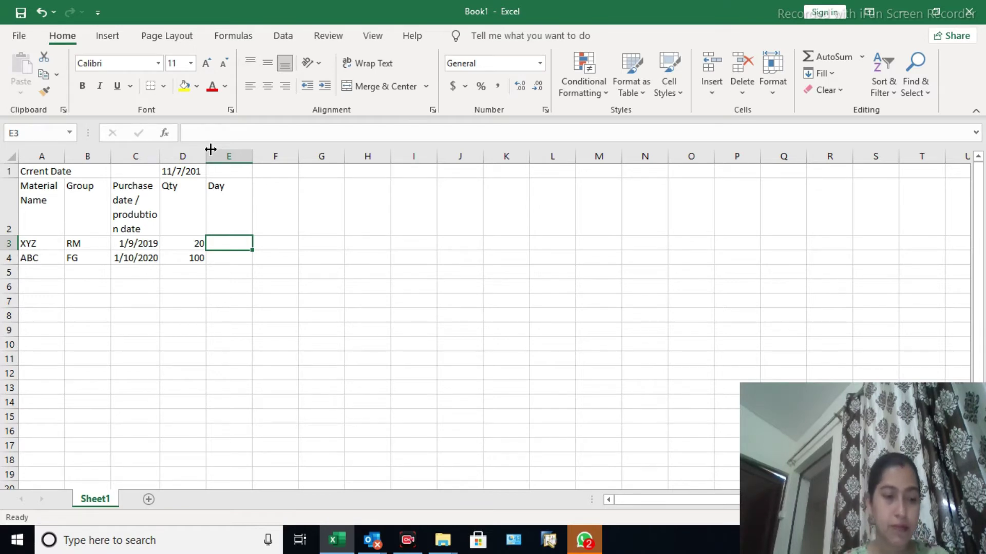
type("=")
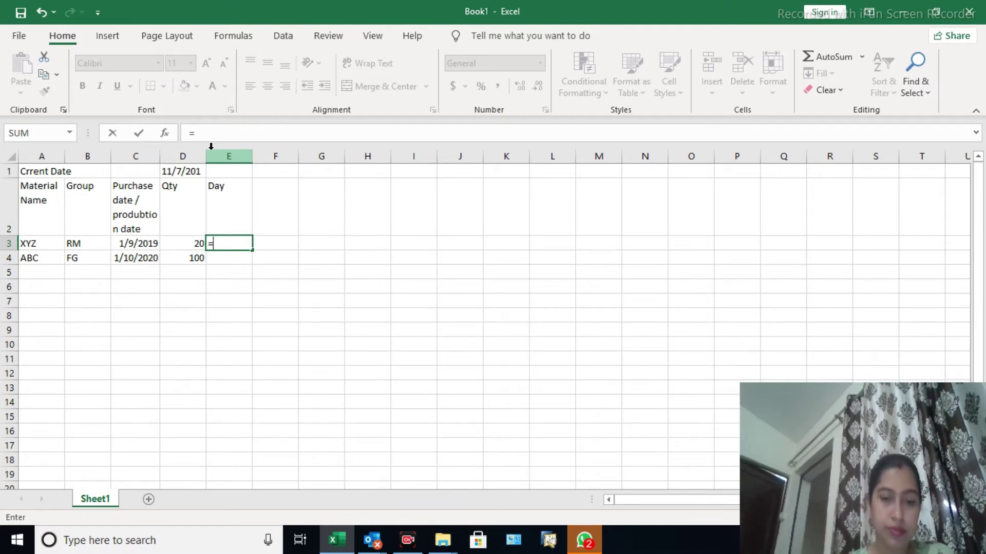
type("if")
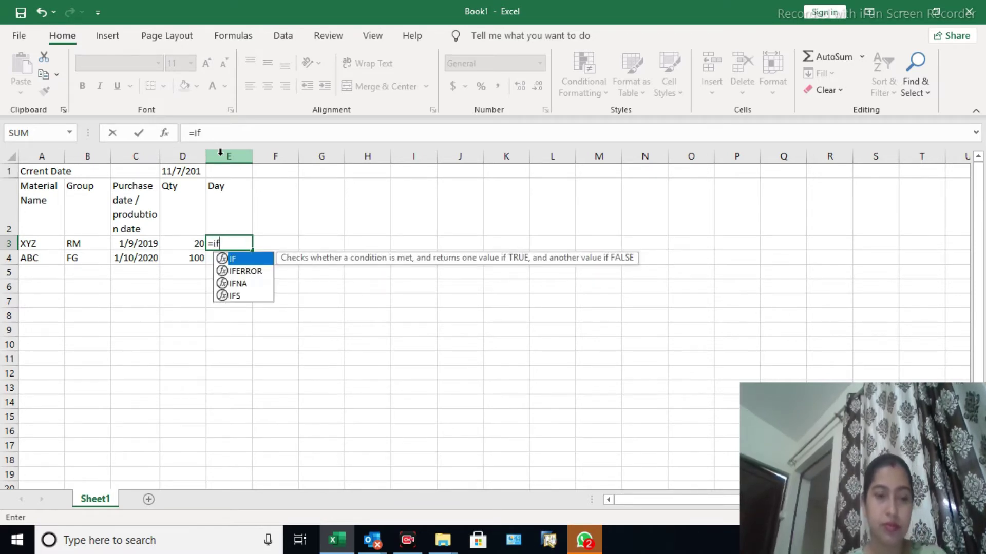
key("Tab")
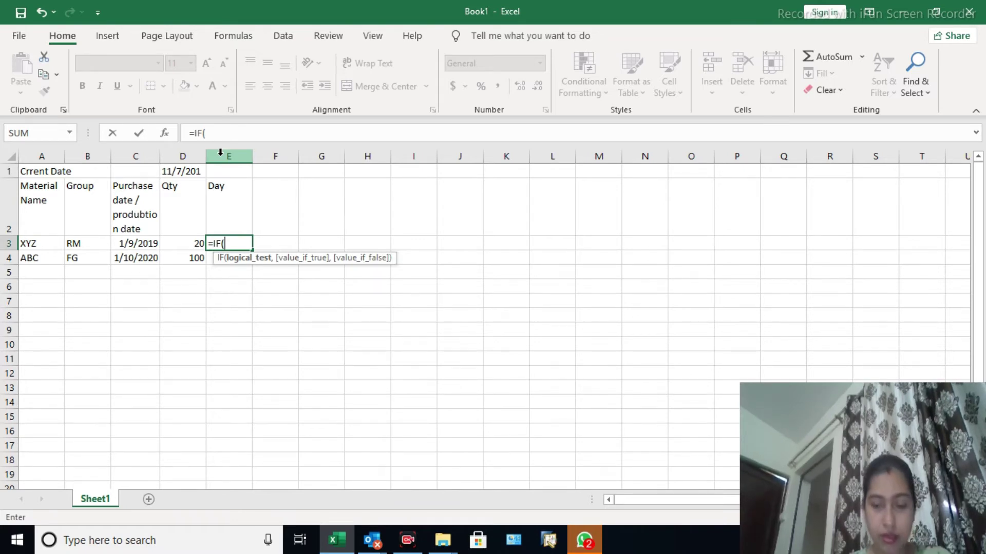
key("Left")
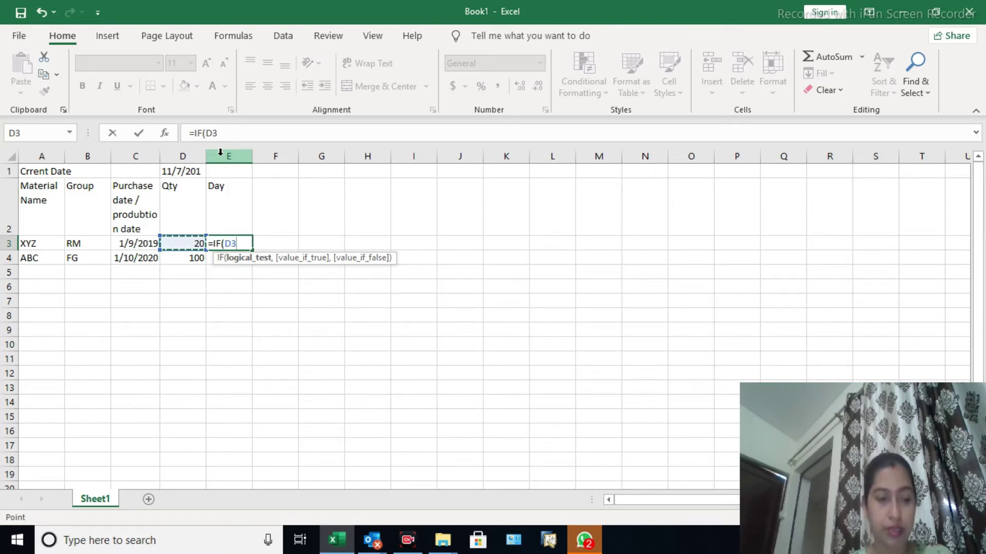
type("=")
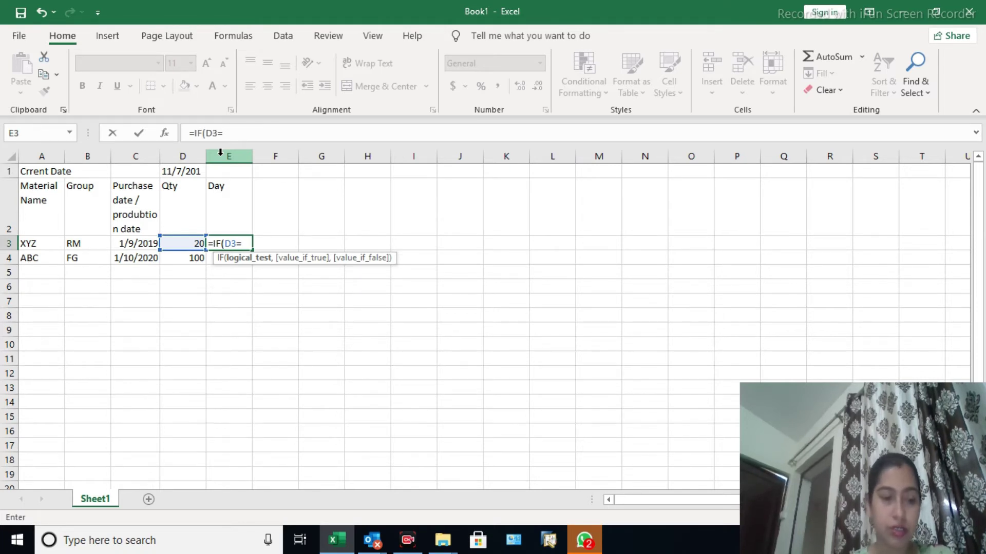
type("\"")
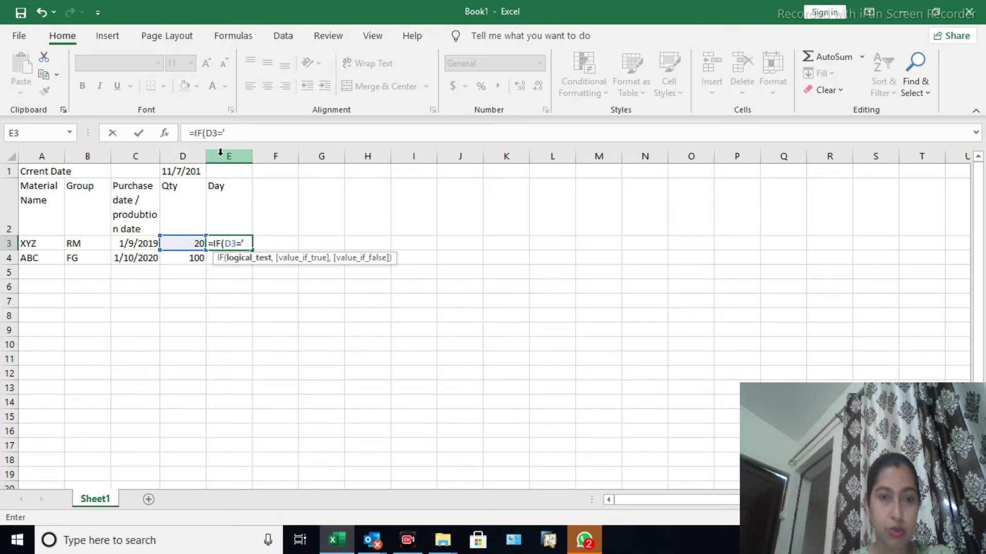
type("\"")
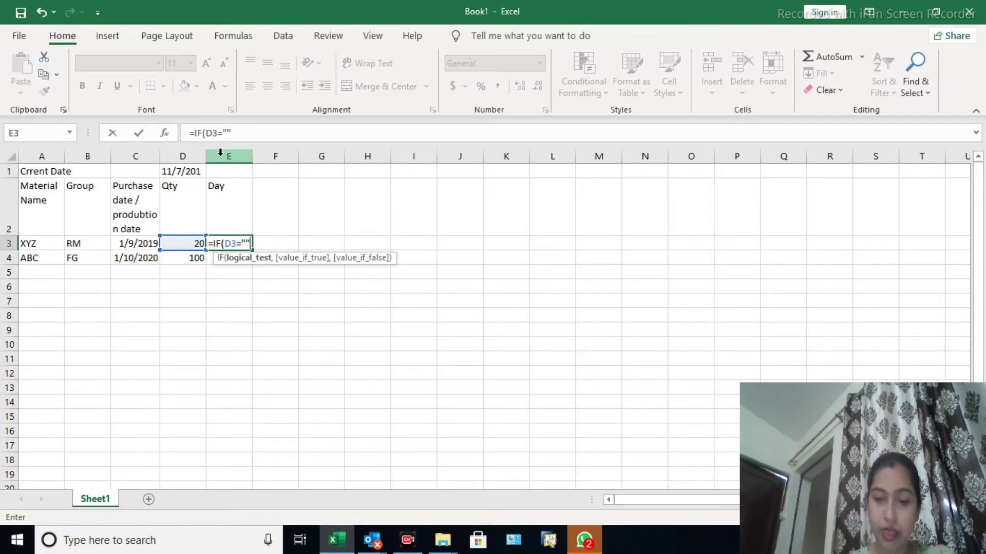
type(",")
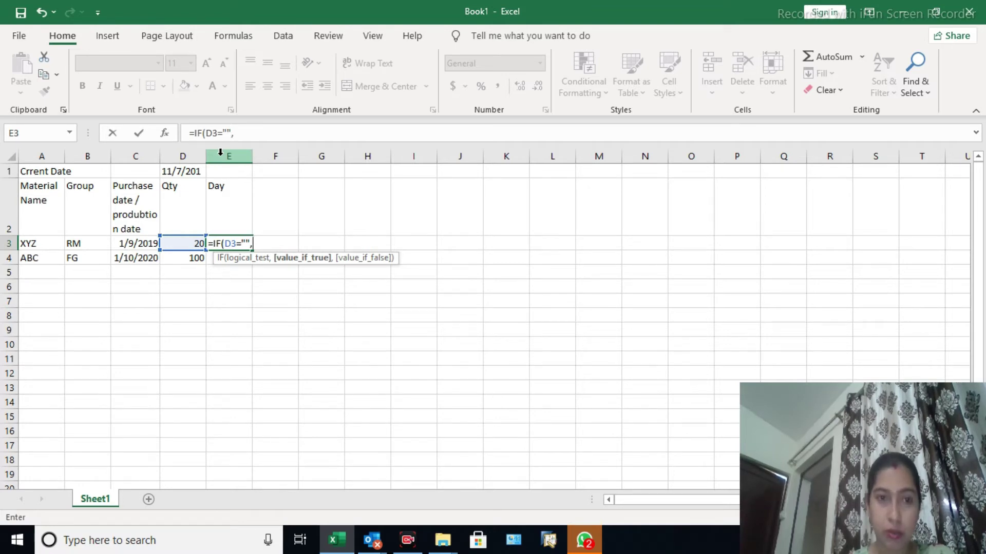
type("\"\"")
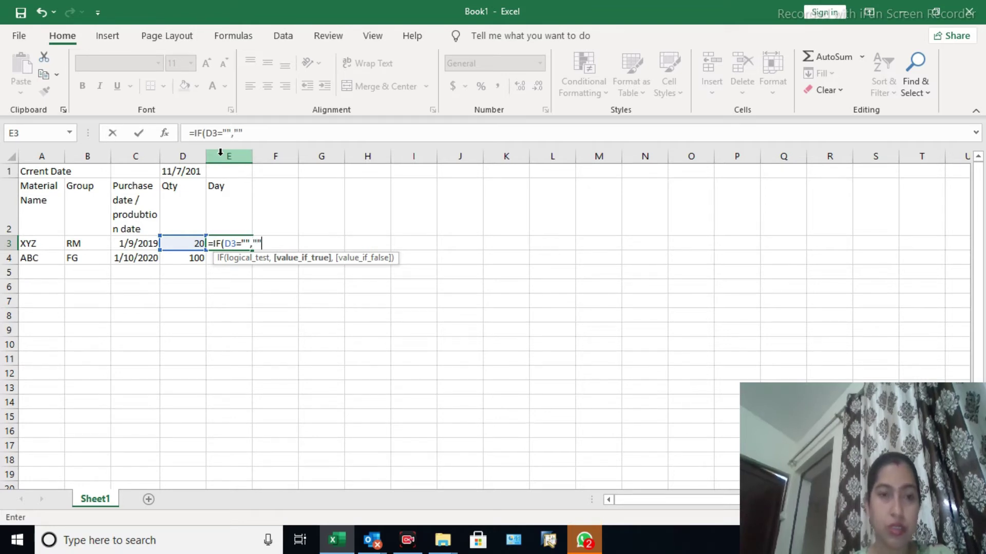
type(",")
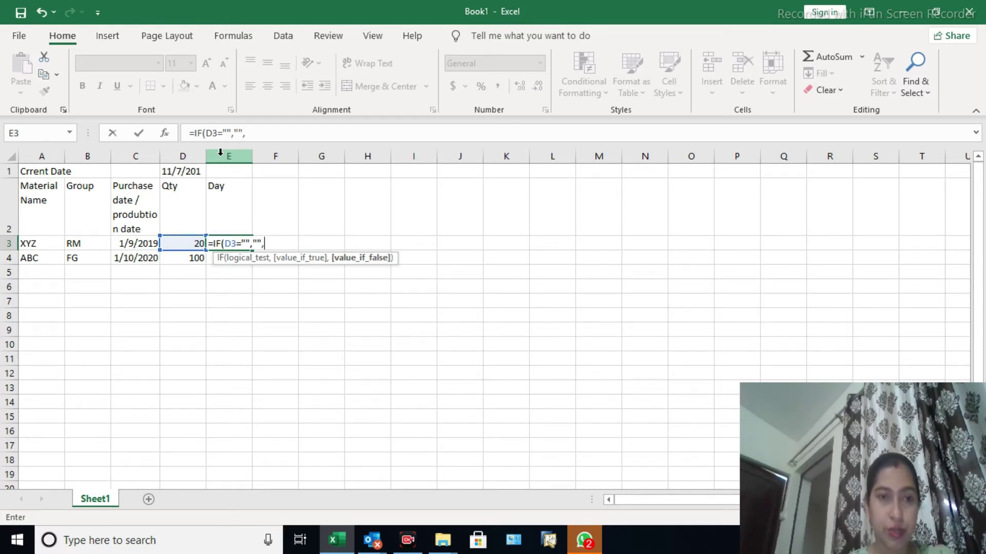
Complete the E3 formula with $D$1-C3 as the value if false, keeping the current date reference absolute
left_click(181, 174)
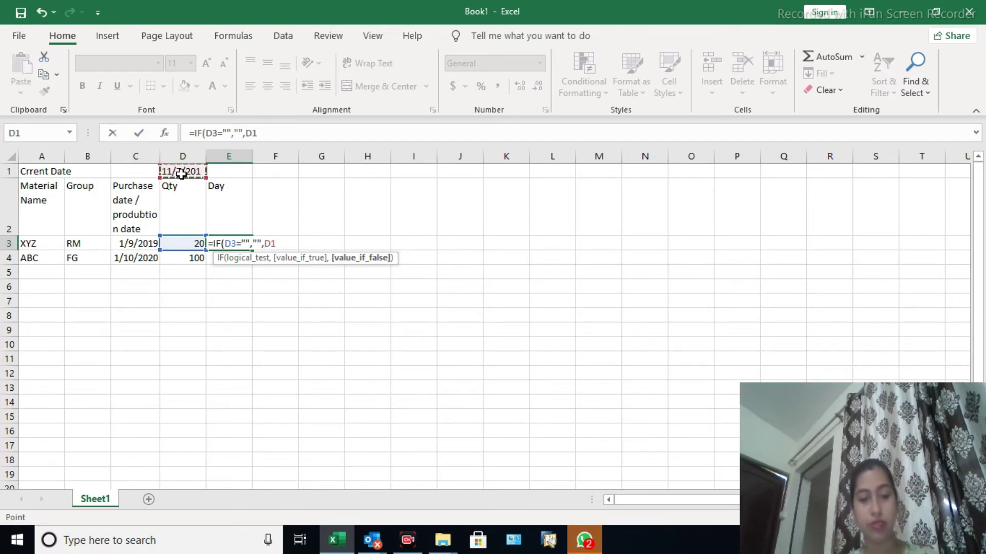
key("F4")
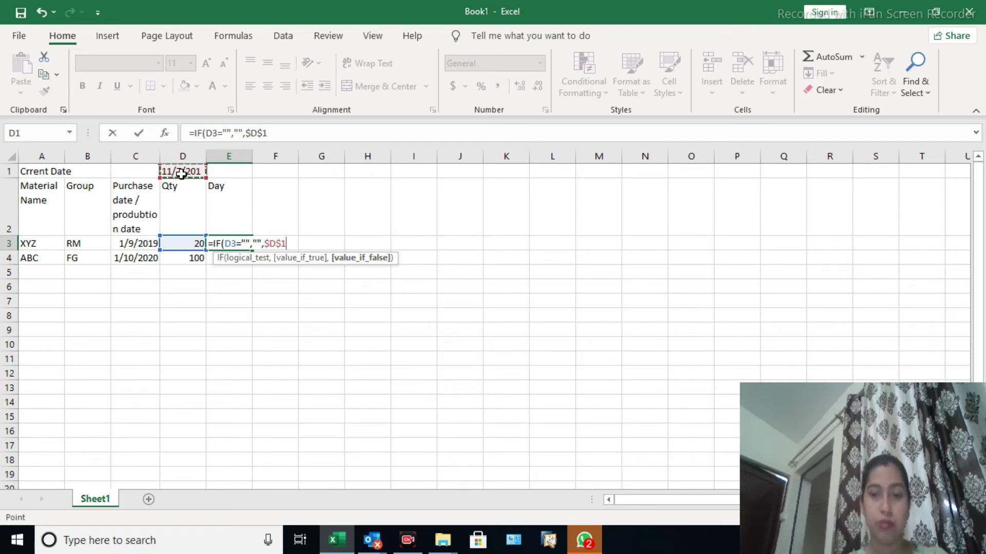
type("-")
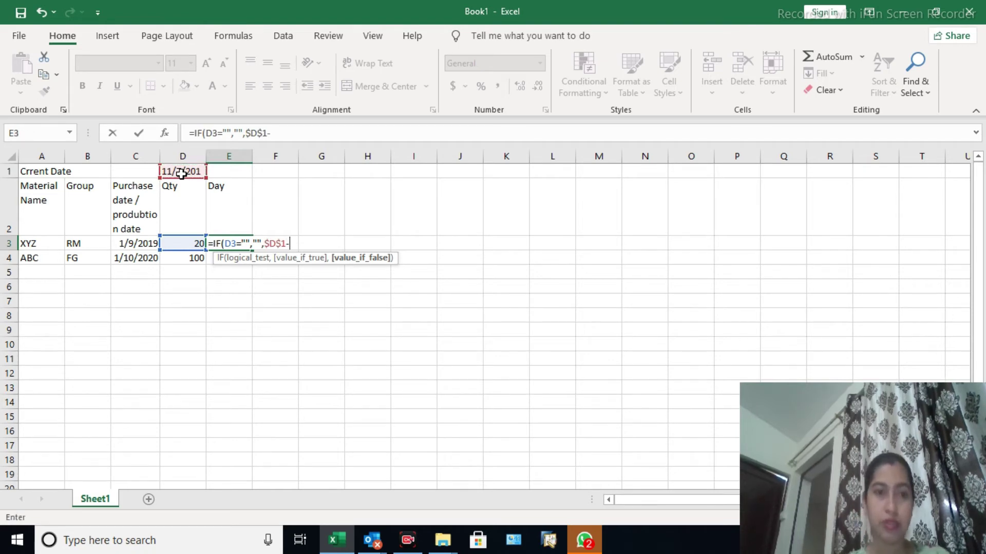
left_click(140, 243)
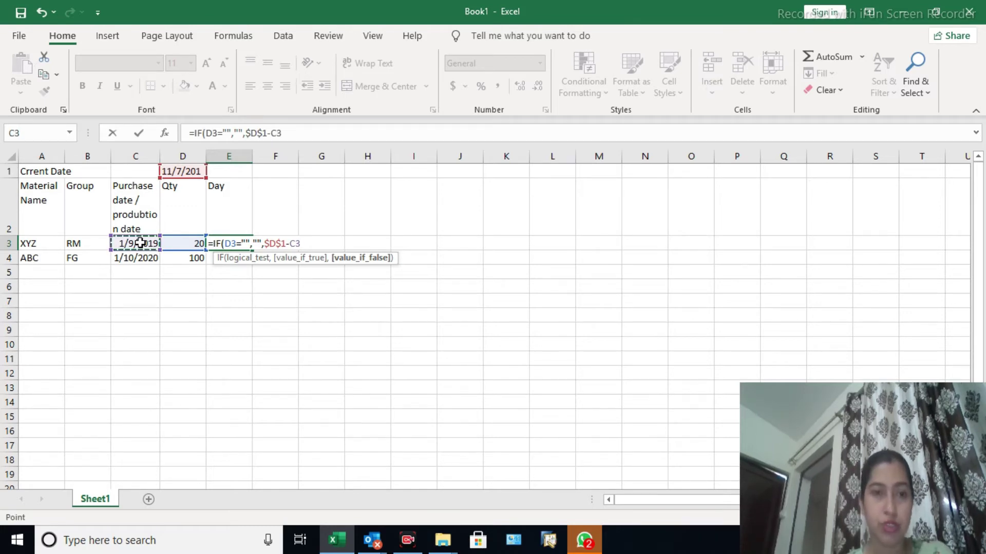
key("Return")
key("Up")
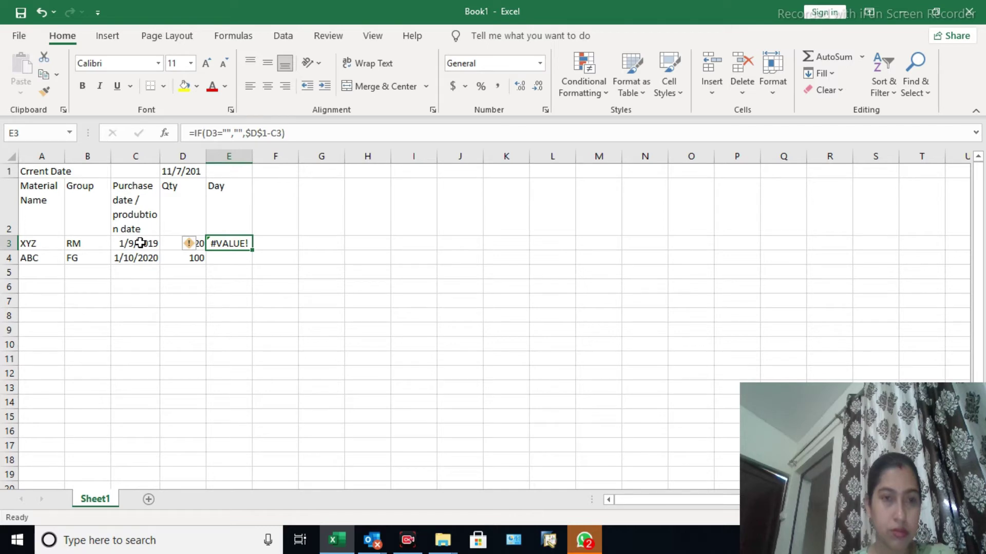
left_click(284, 133)
type(",0")
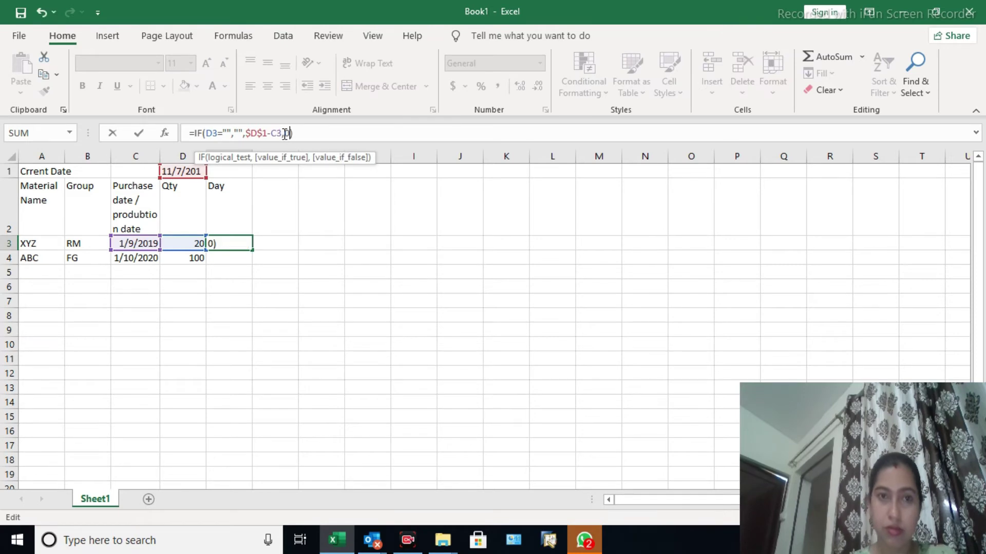
key("Return")
key("Return")
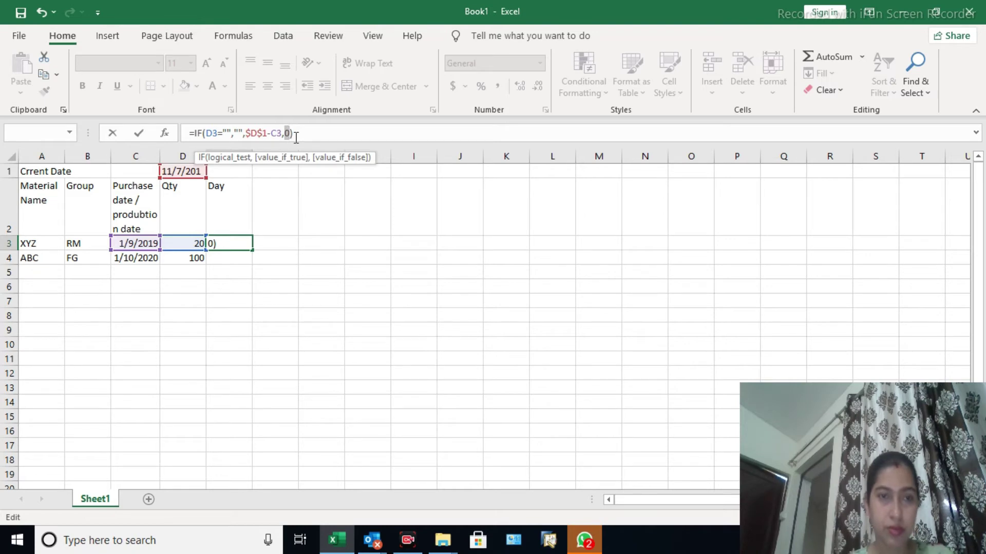
key("BackSpace")
key("BackSpace")
key("Return")
key("Up")
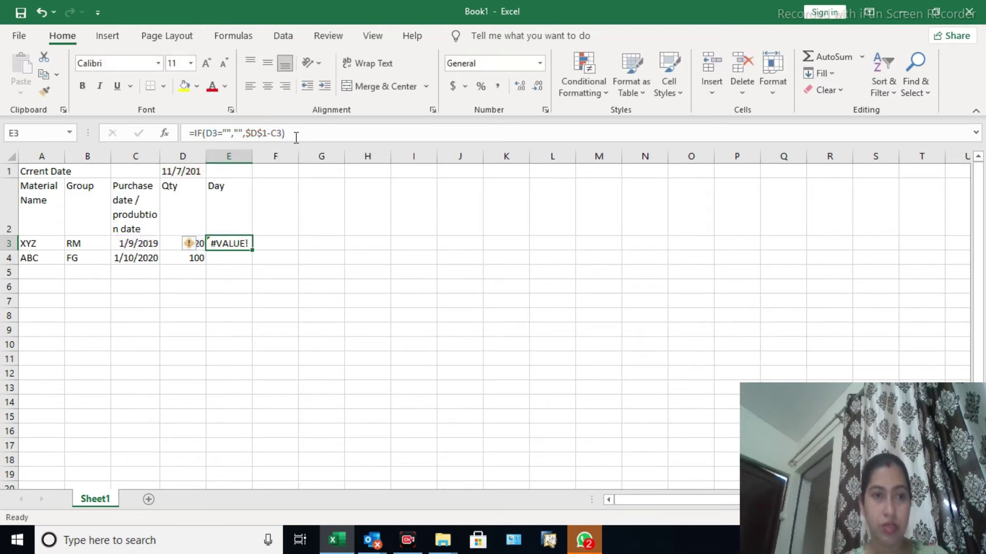
Check the quantity and purchase date cells around the Day formula for the source of its error
key("Left")
key("Left")
key("Up")
key("Up")
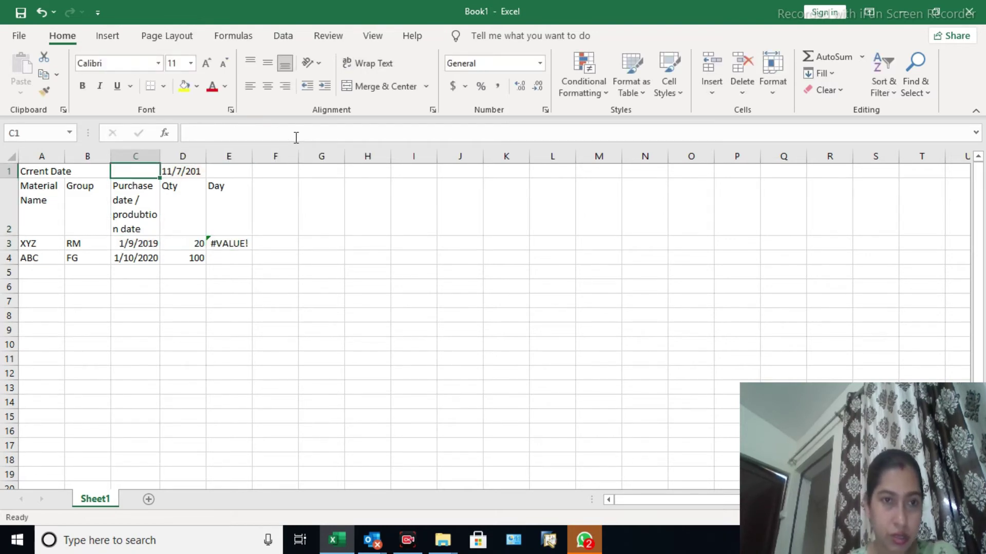
key("Right")
key("Down")
key("Down")
key("Down")
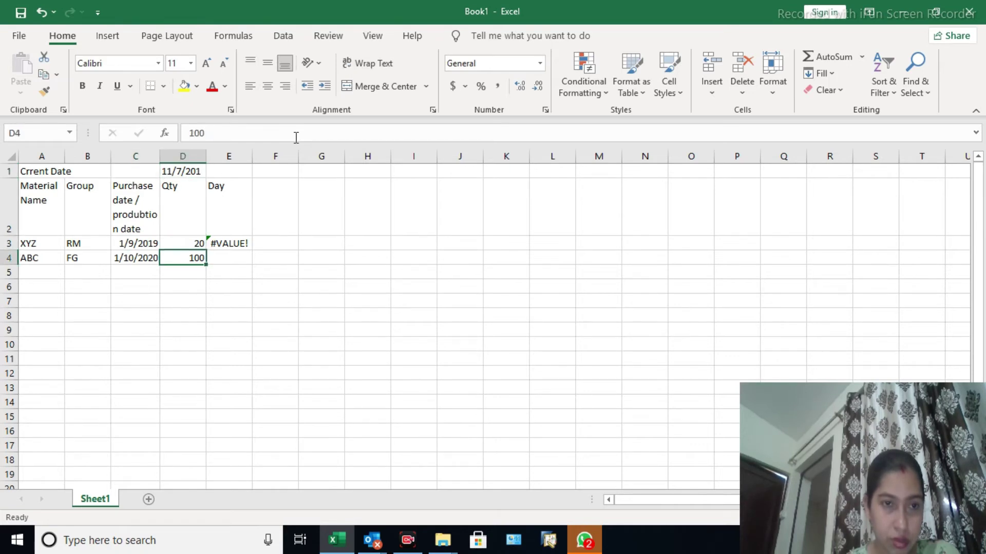
key("Left")
key("Up")
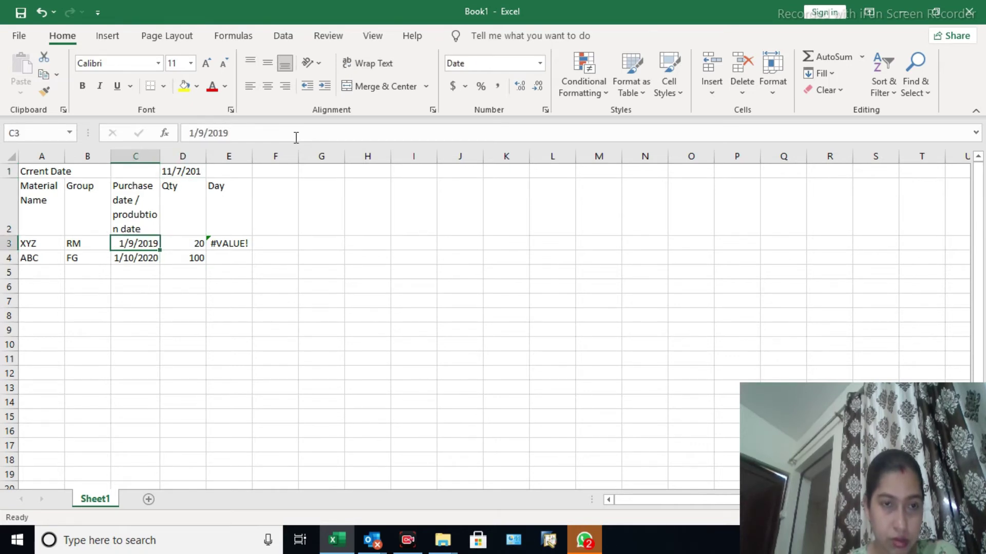
Correct the current date in D1 to 11/7/2021
key("Up")
key("Up")
key("Right")
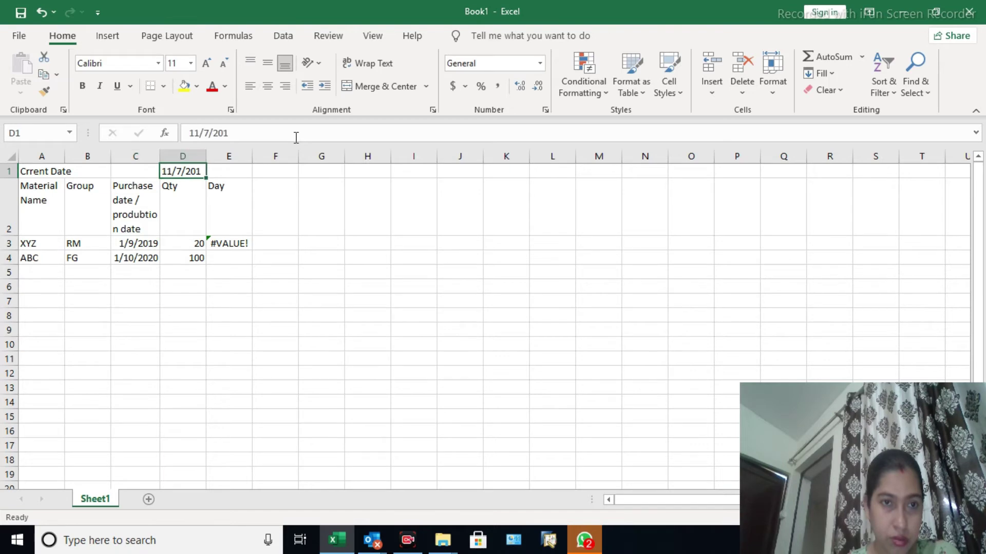
left_click(261, 127)
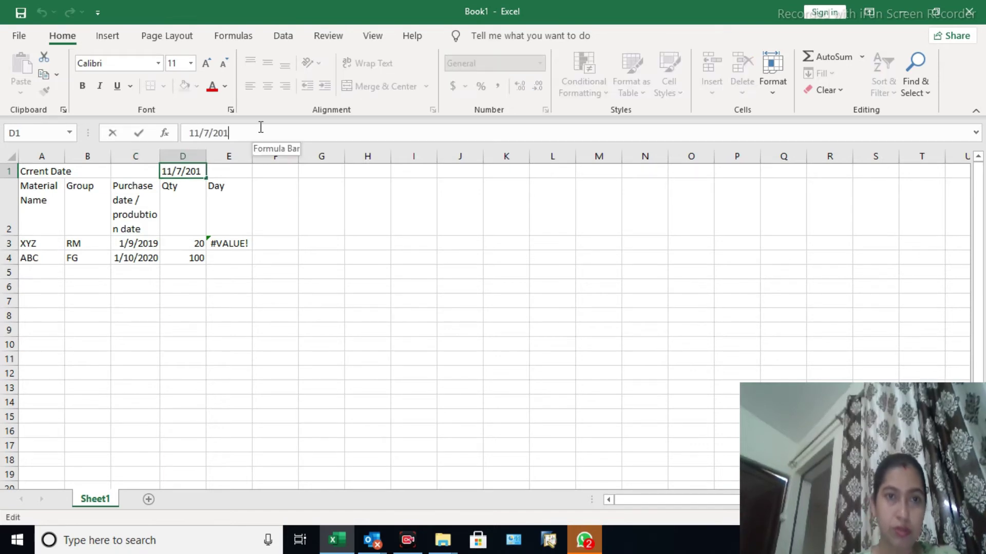
key("BackSpace")
type("21")
key("Return")
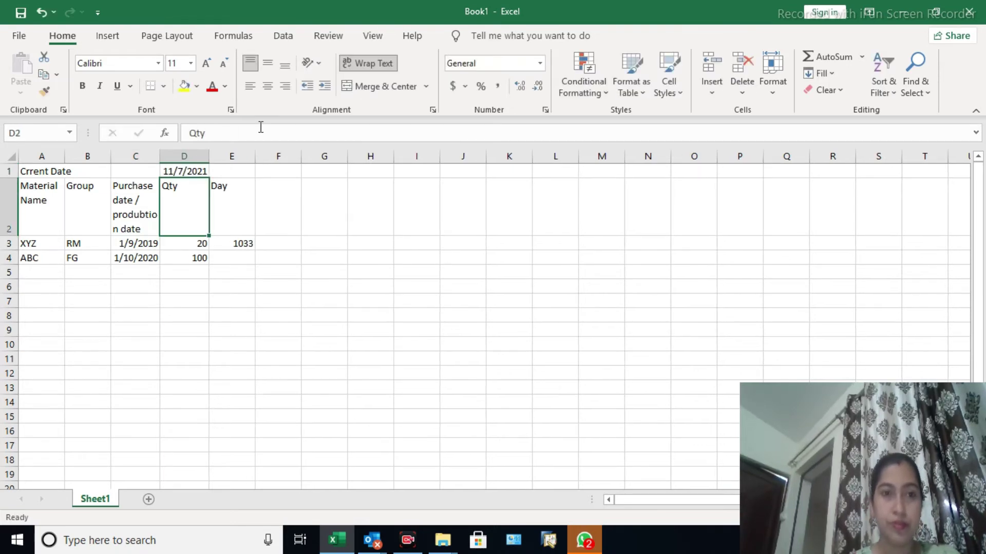
Copy the day-count formula from E3 to E4 for material ABC
key("Down")
key("Right")
key("Up")
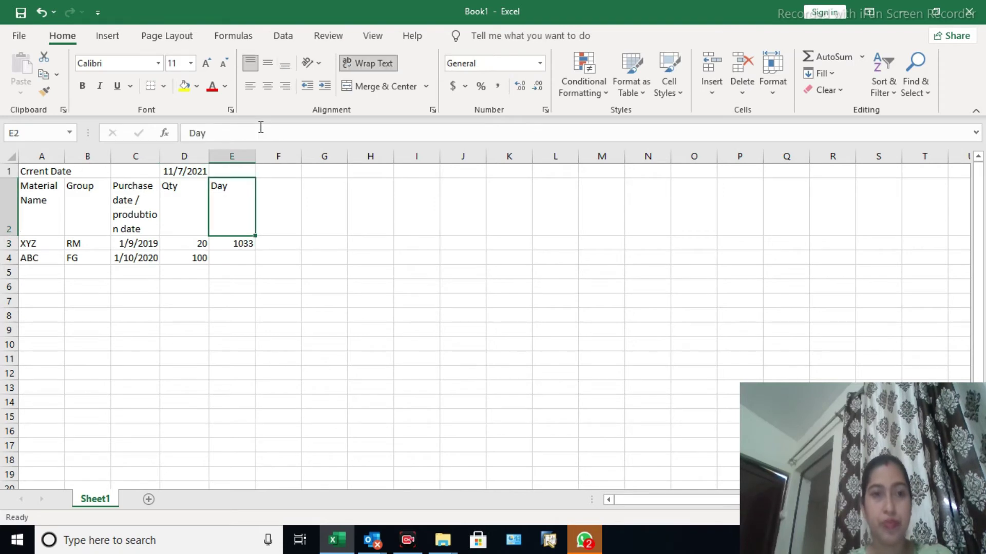
key("Down")
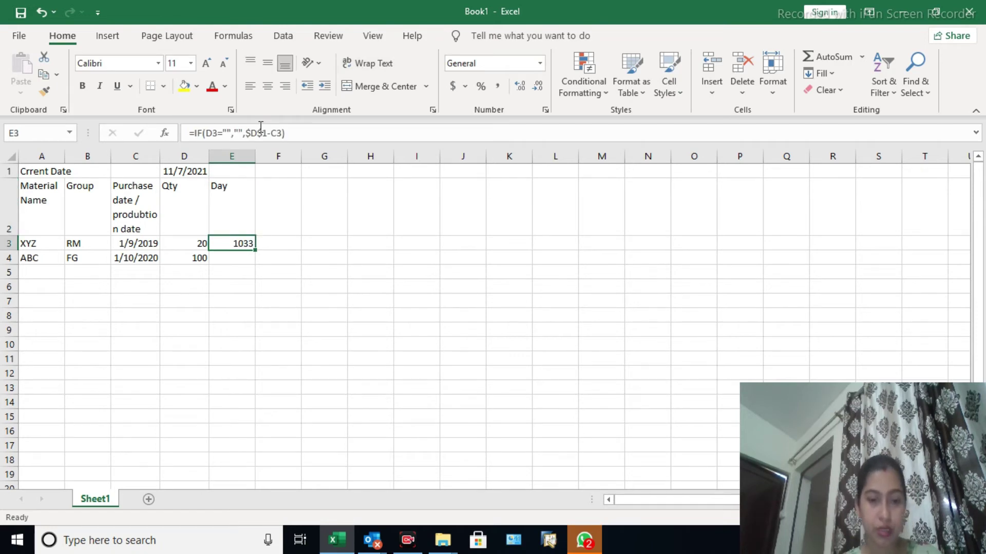
key("ctrl+c")
key("Down")
key("ctrl+v")
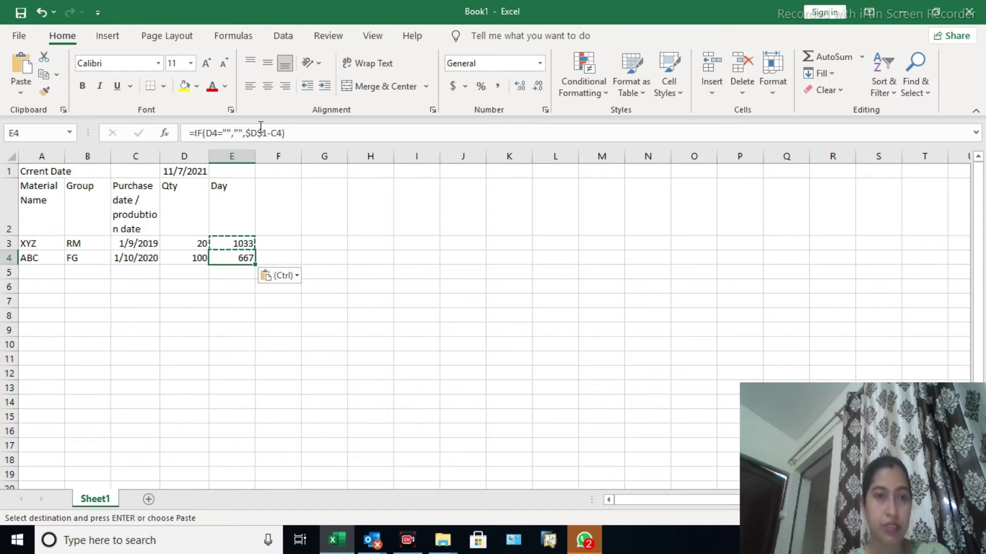
Change the column header in E2 to "Days"
key("Up")
key("Up")
left_click(261, 126)
type("s")
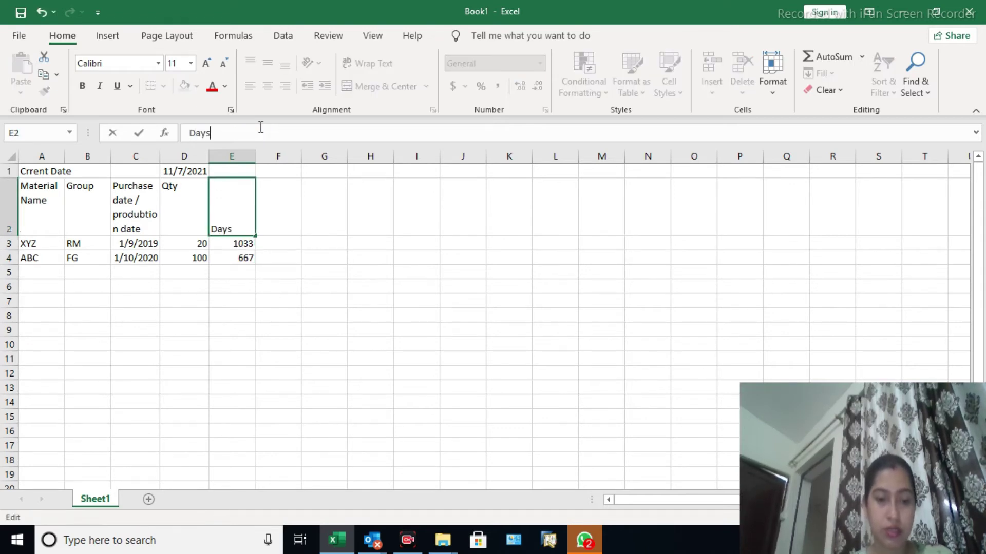
key("Return")
Apply All Borders to the whole table range A1:E4
key("Up")
key("Left")
key("Left")
key("Left")
key("Left")
key("Up")
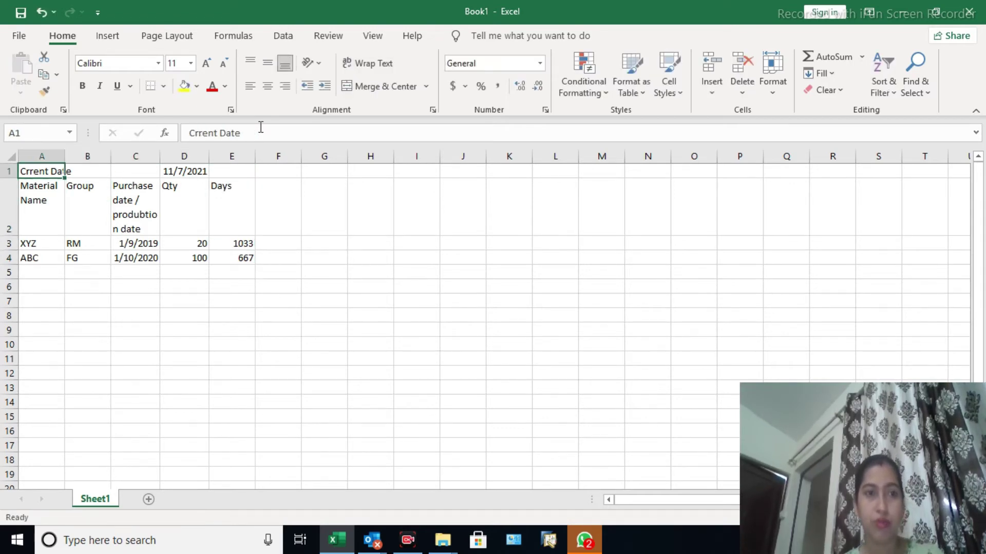
key("shift+Right")
key("shift+Right")
key("shift+Right")
key("shift+Right")
key("shift+Down")
key("shift+Down")
key("shift+Down")
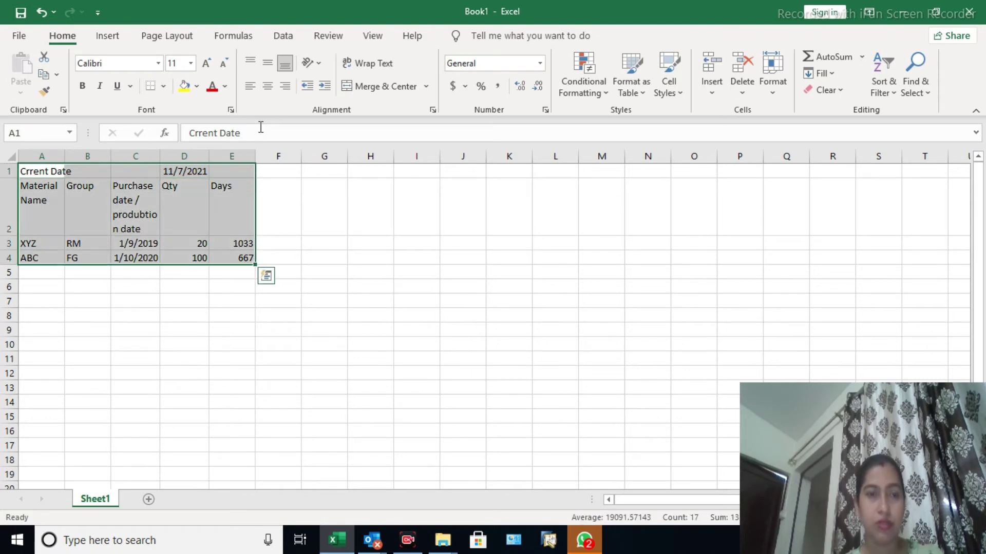
left_click(165, 87)
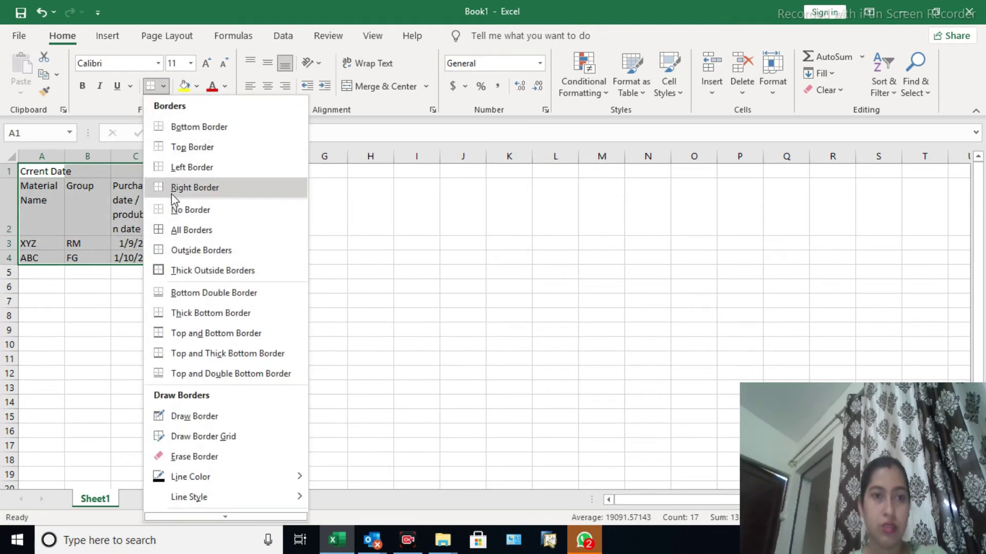
left_click(165, 227)
left_click(190, 166)
Fill the header row cells A2:E2 with yellow
left_click(85, 217)
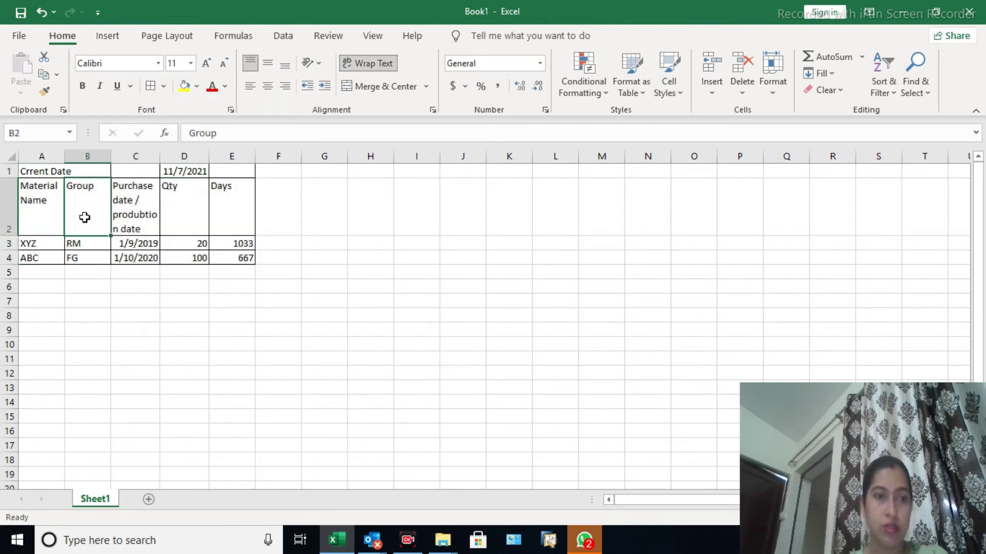
key("Up")
key("Down")
key("Left")
key("shift+Right")
key("shift+Right")
key("shift+Right")
key("shift+Right")
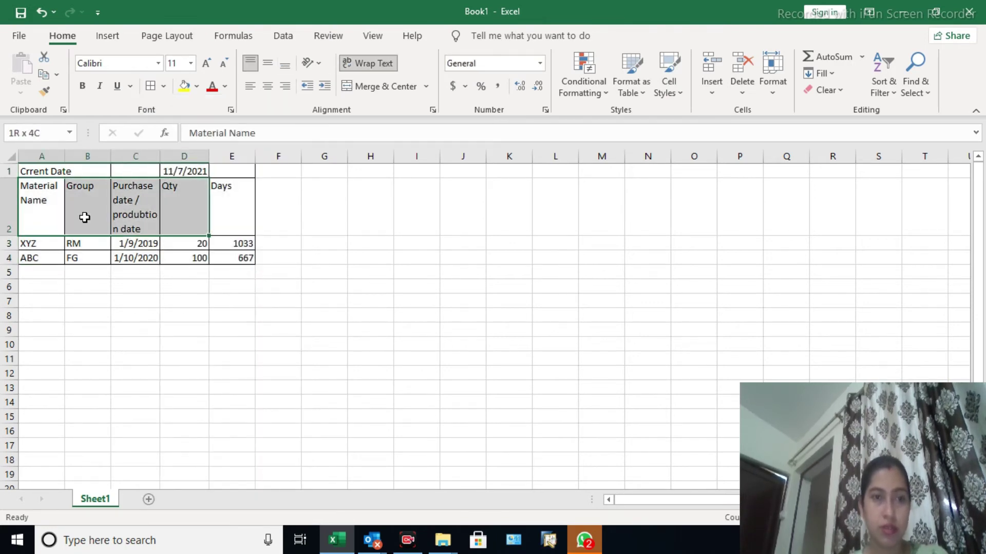
left_click(183, 86)
left_click(197, 206)
key("Right")
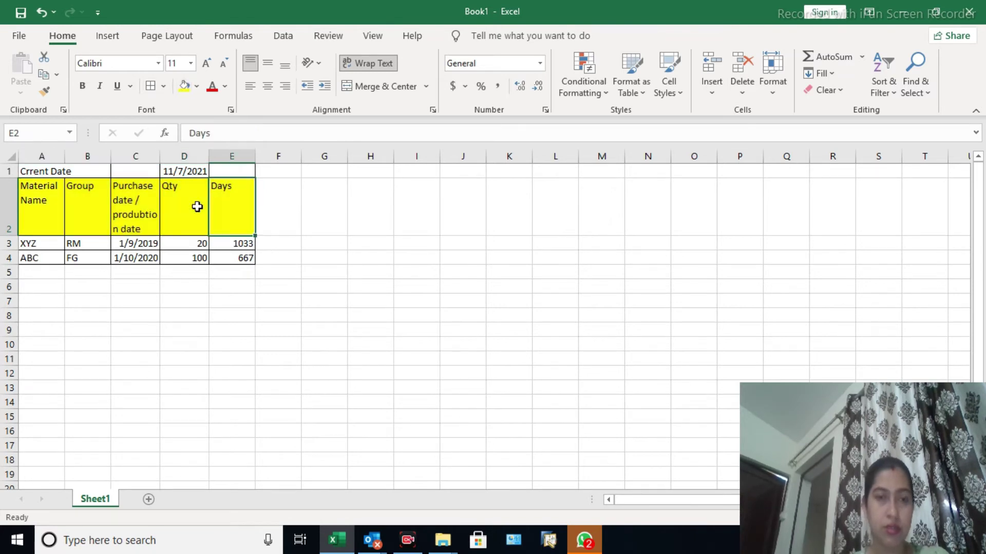
Enter the heading "Slowing" in cell F1
key("Right")
key("Right")
key("Left")
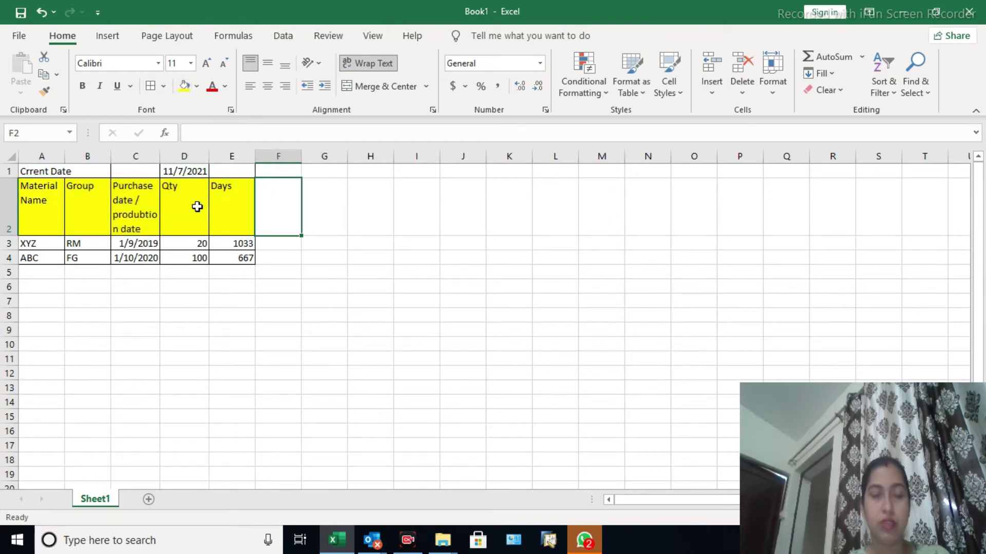
key("Down")
key("Left")
key("Right")
key("Up")
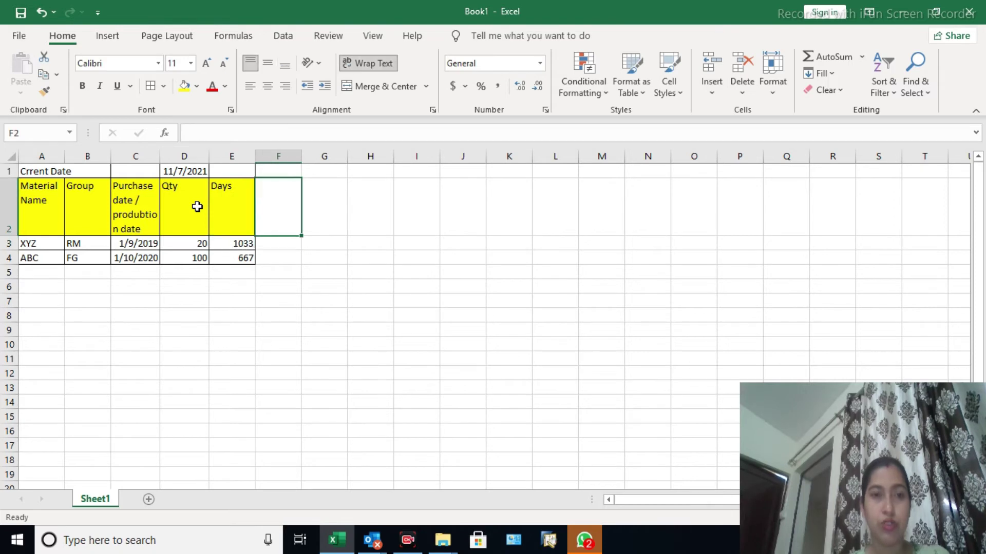
key("Up")
type("S")
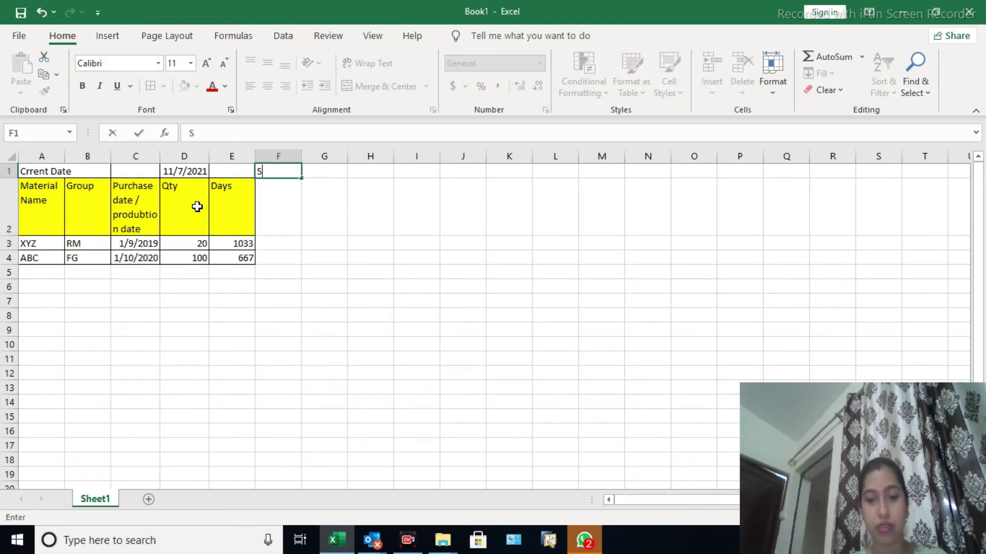
type("lowing")
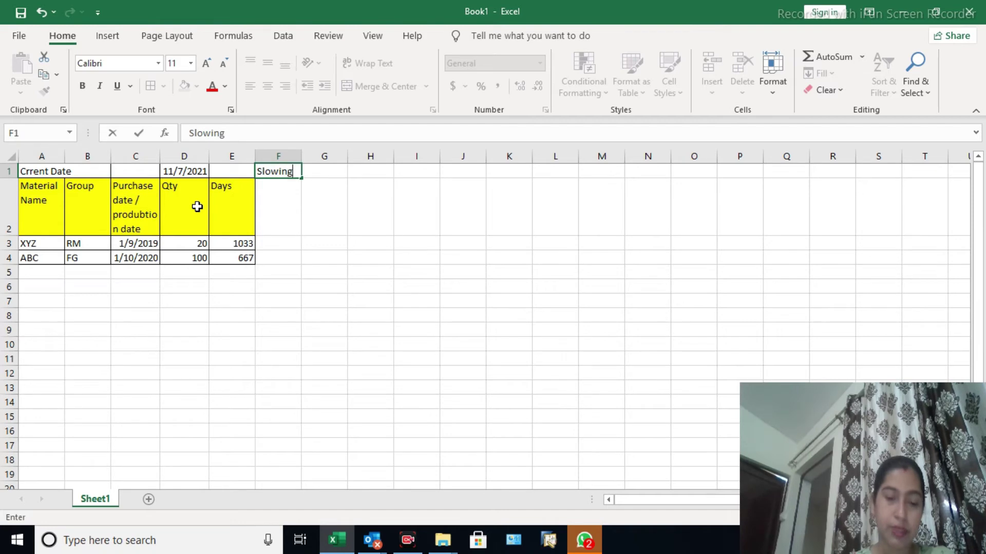
key("Return")
Enter the heading "Non moving" in cell G1
key("Up")
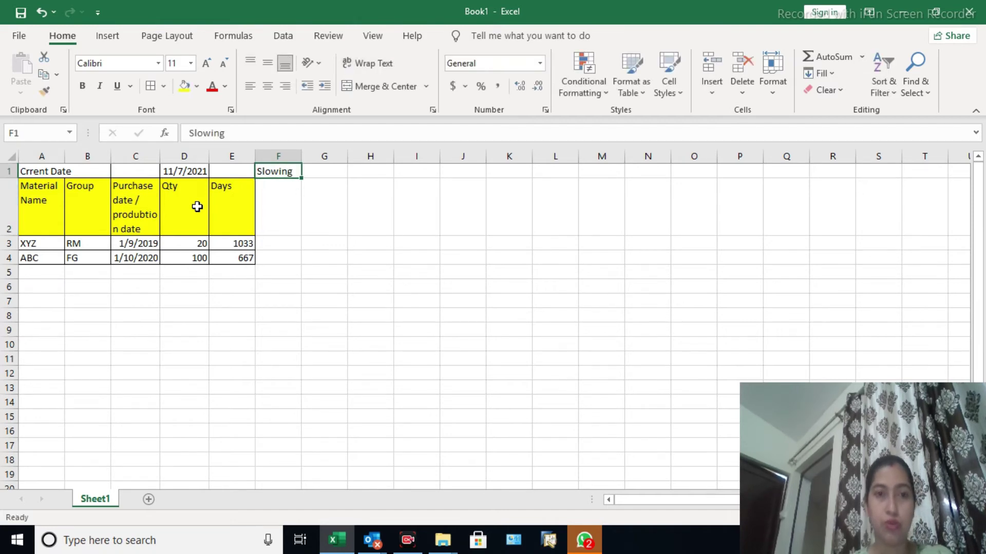
key("Right")
type("Non")
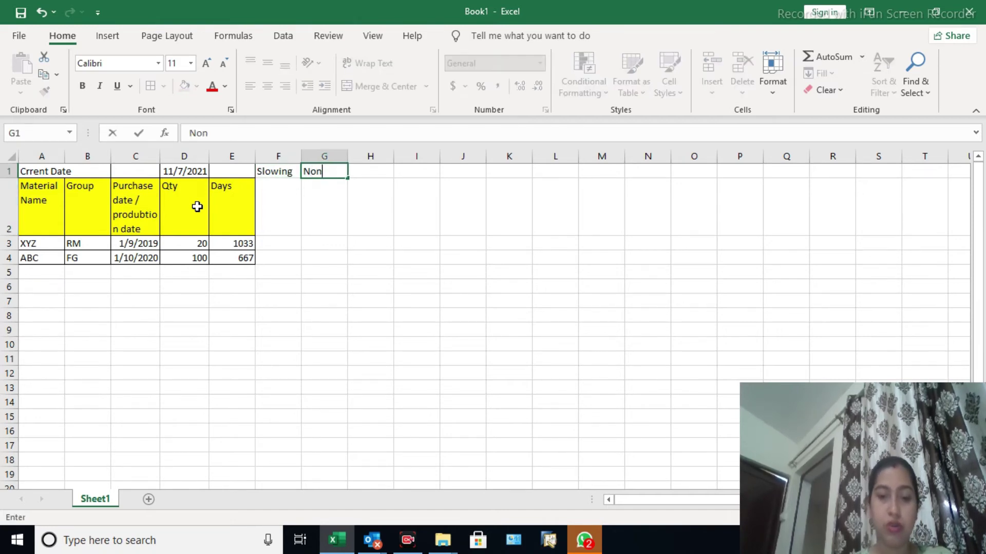
type(" movin")
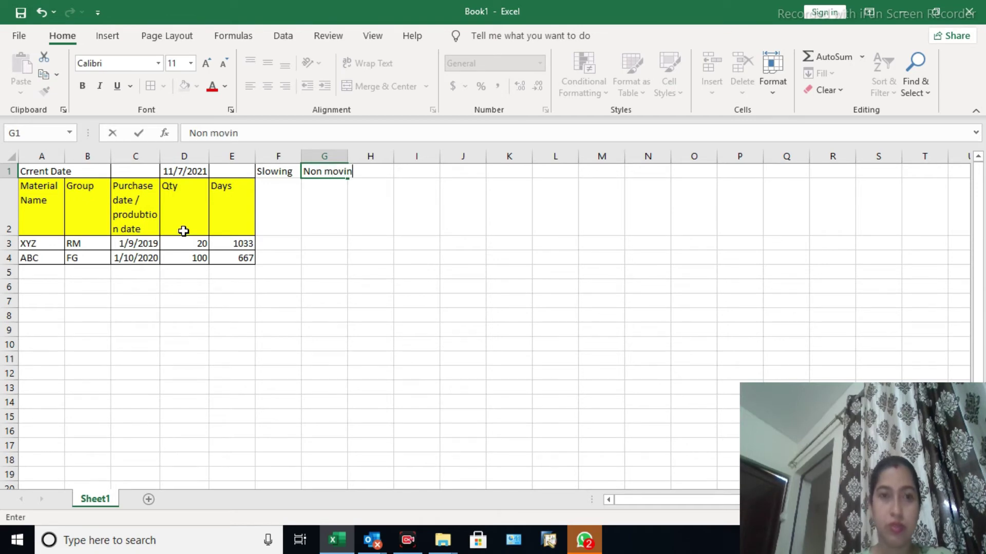
type("g")
key("Return")
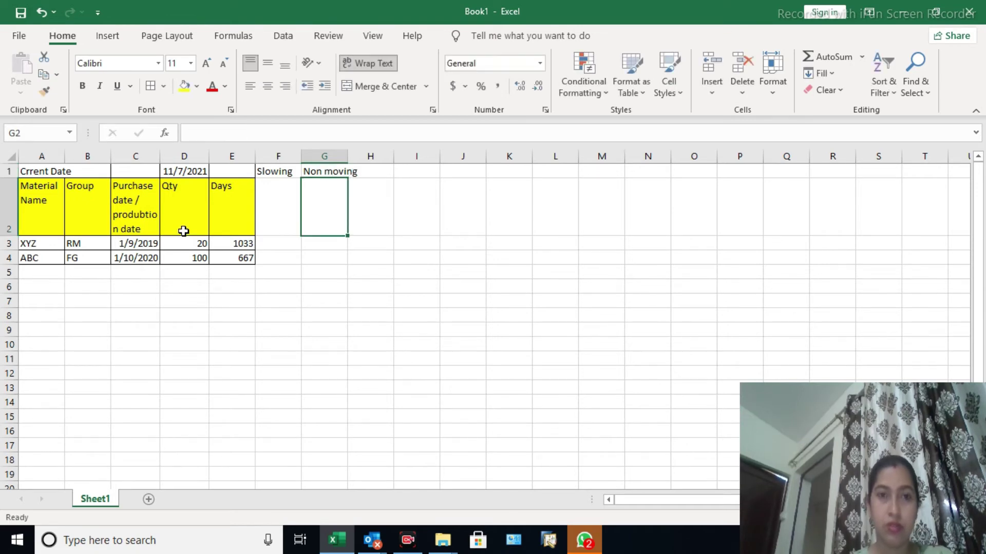
Extend the heading in F1 to read "Slowing moving"
key("Up")
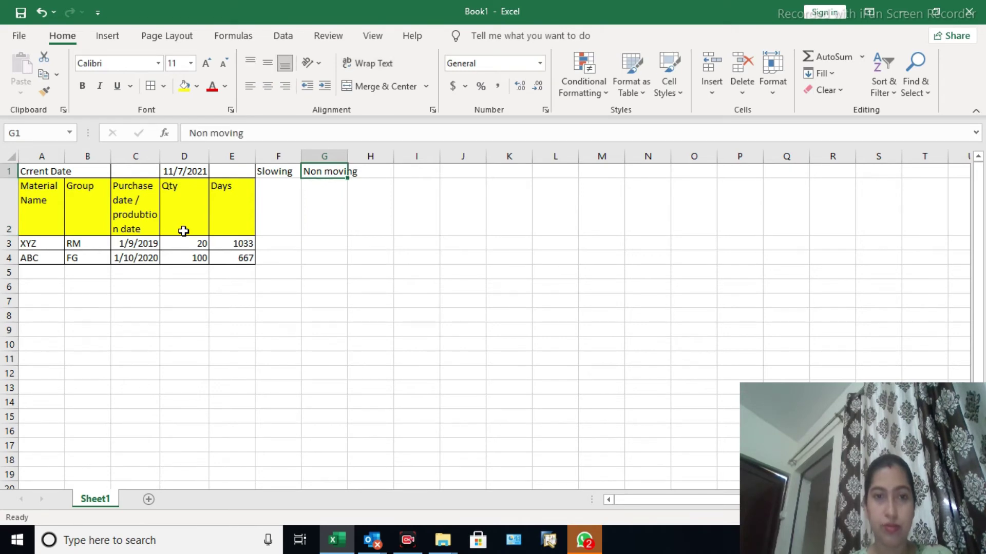
key("Left")
left_click(249, 141)
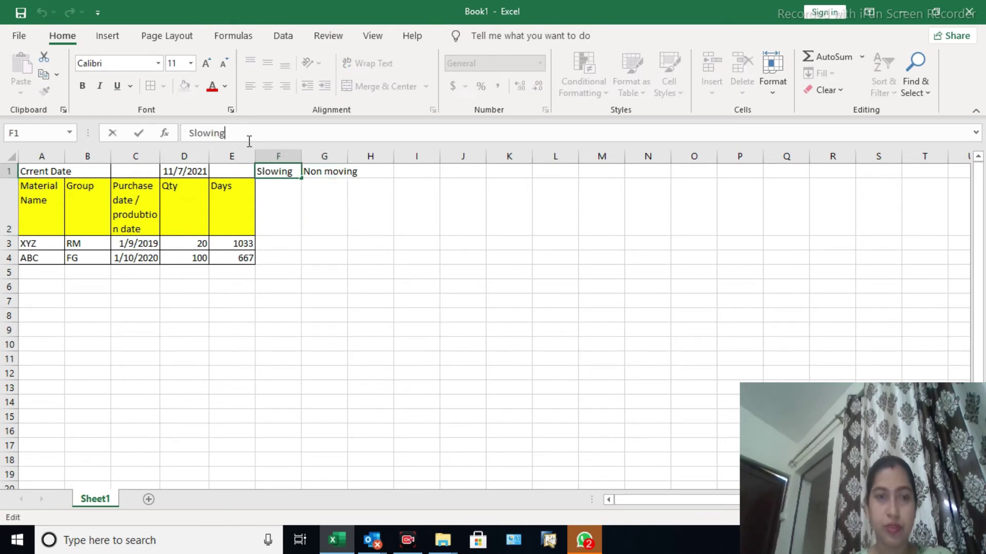
type("movi")
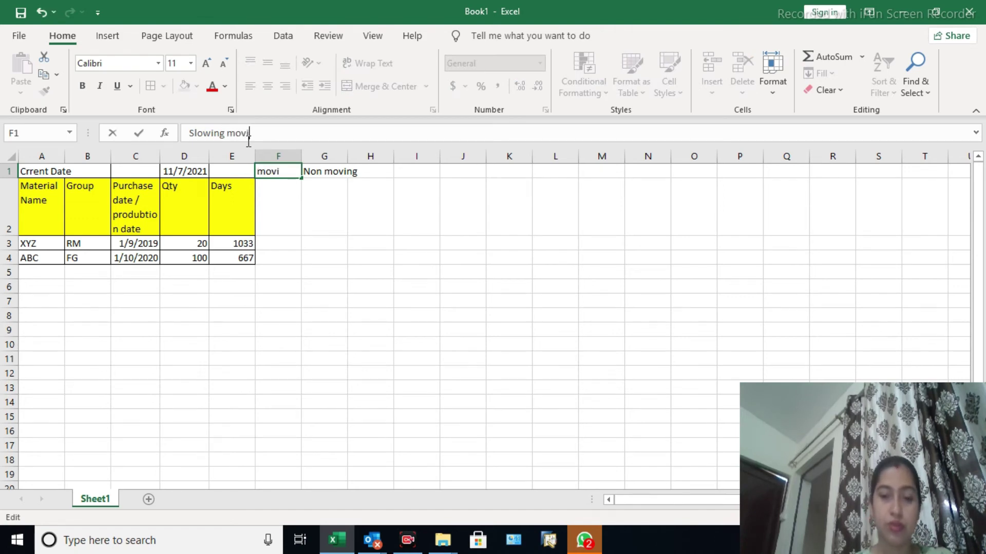
type("ng")
key("Return")
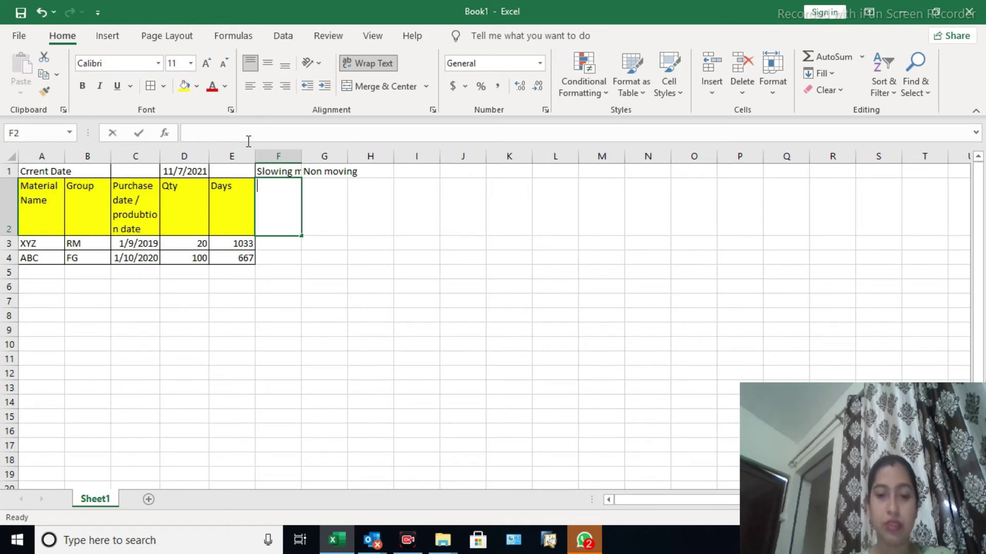
Enter the day range "60-91" in F2 under the Slowing moving heading
type("60")
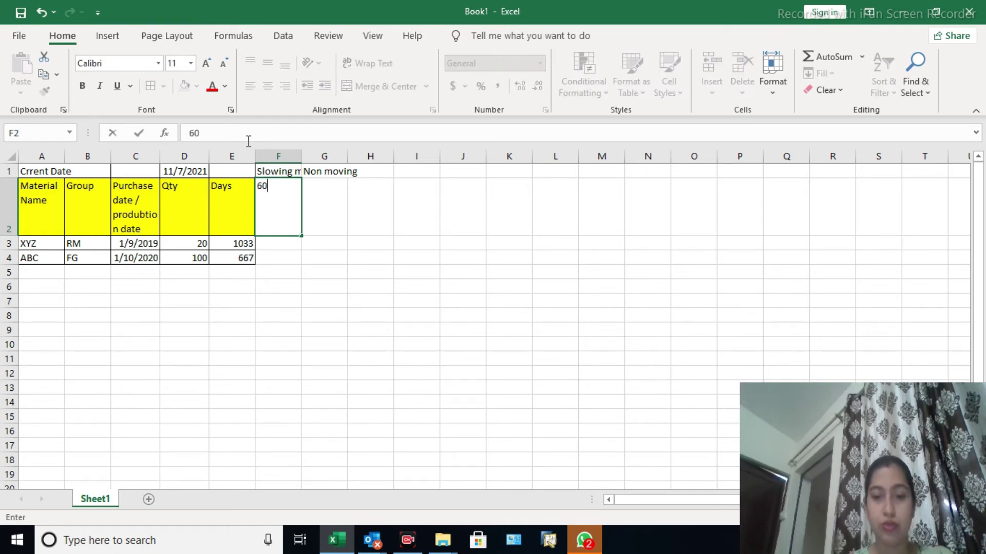
type("-91")
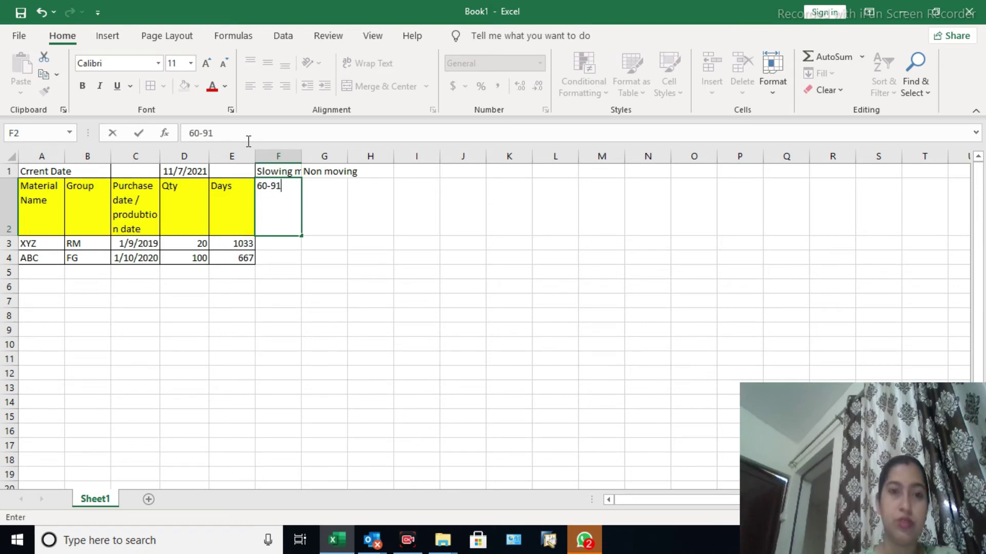
key("Return")
Enter "over 365 days" in G2 under the Non moving heading
key("Up")
key("Right")
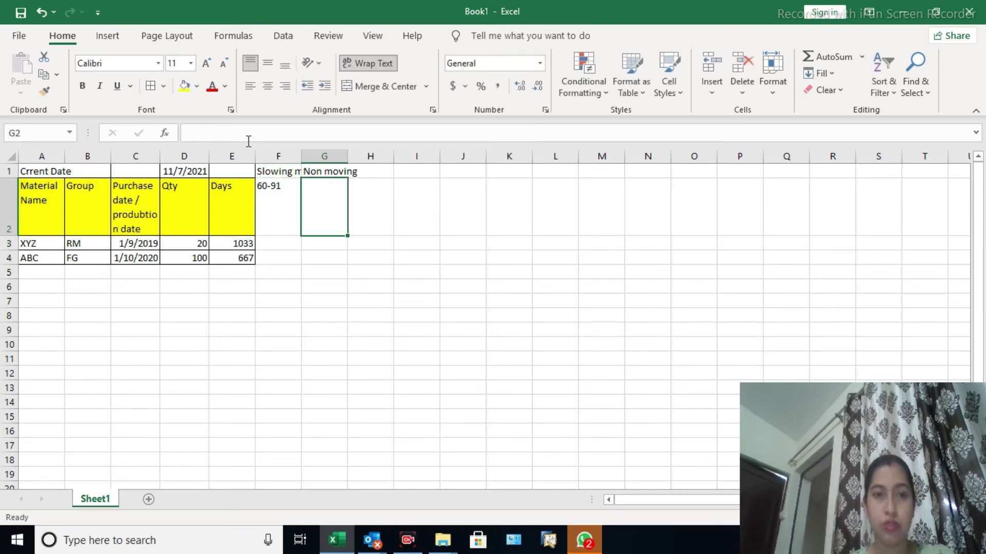
type("over 9")
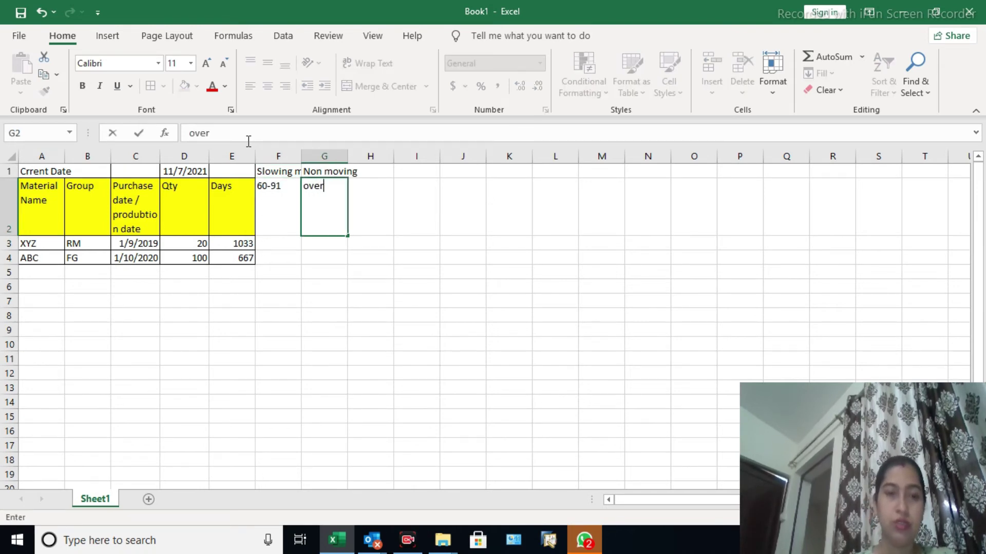
key("BackSpace")
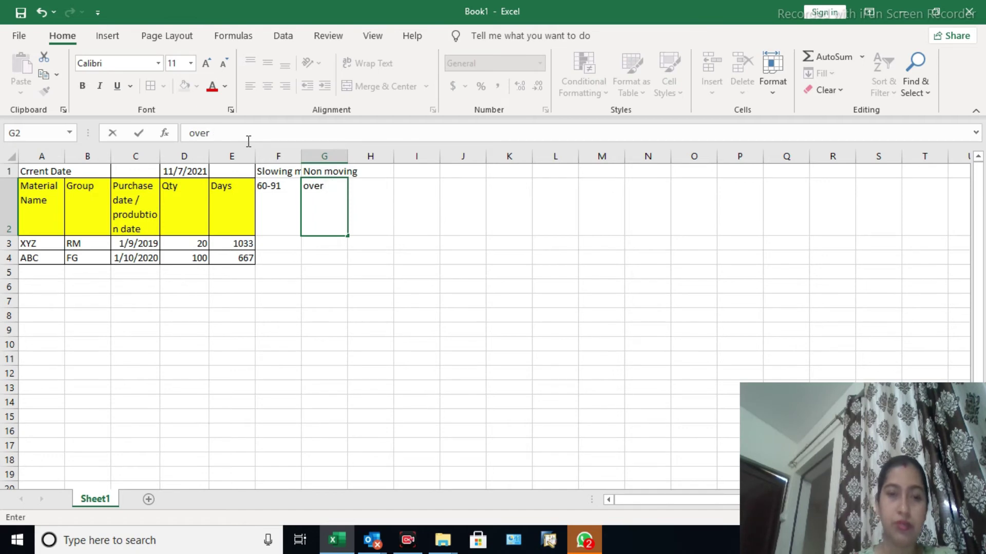
type("365")
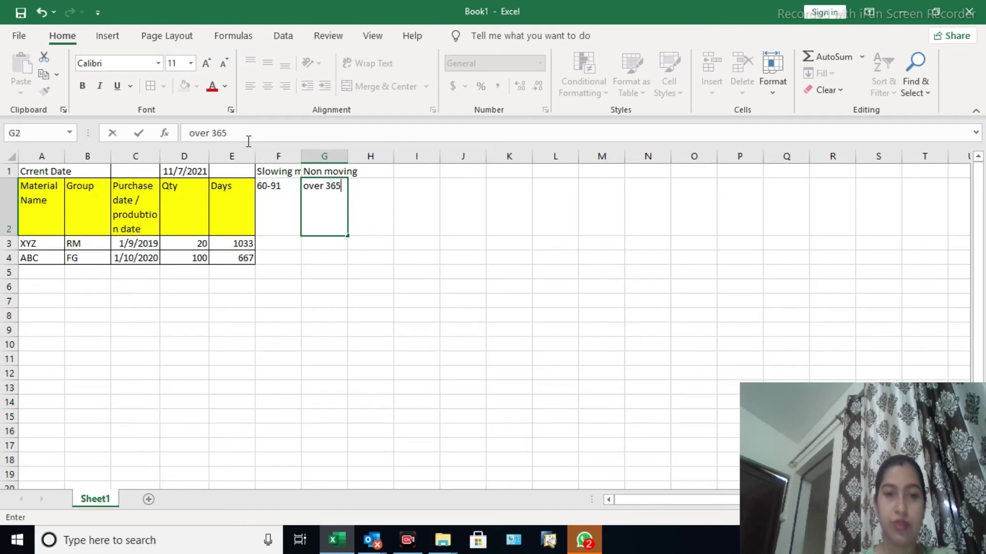
type(" day")
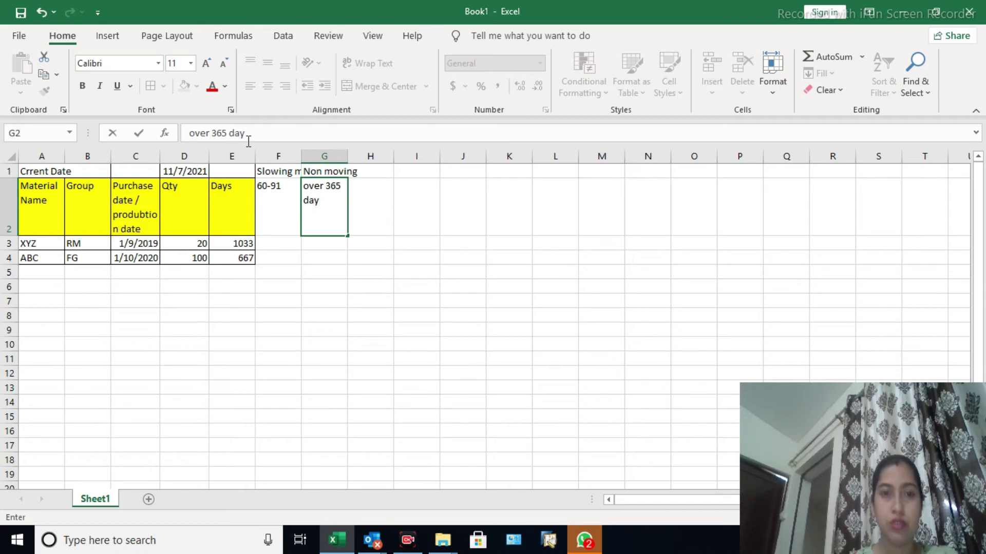
type("s")
key("Return")
Start a formula in cell F3 under the Slowing moving 60-91 heading
key("Left")
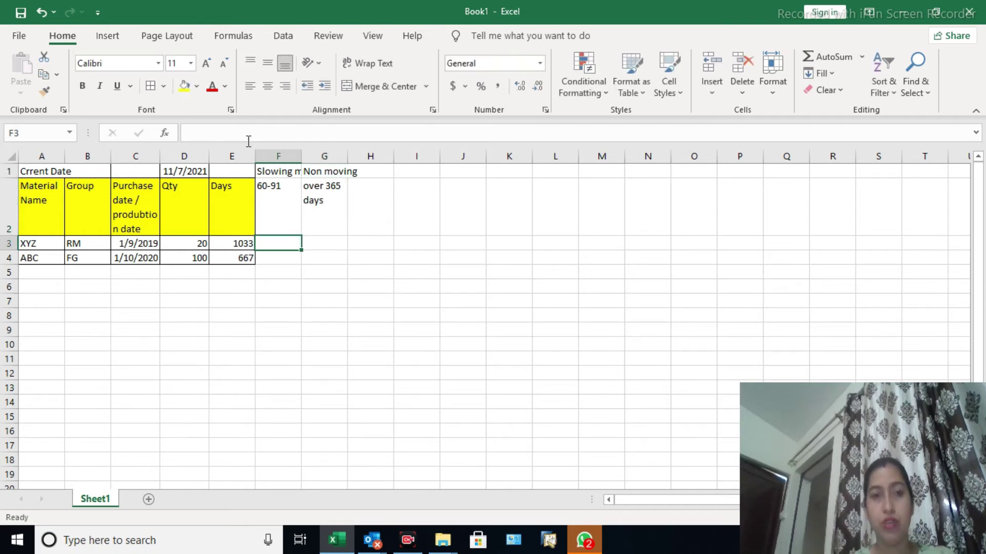
key("Up")
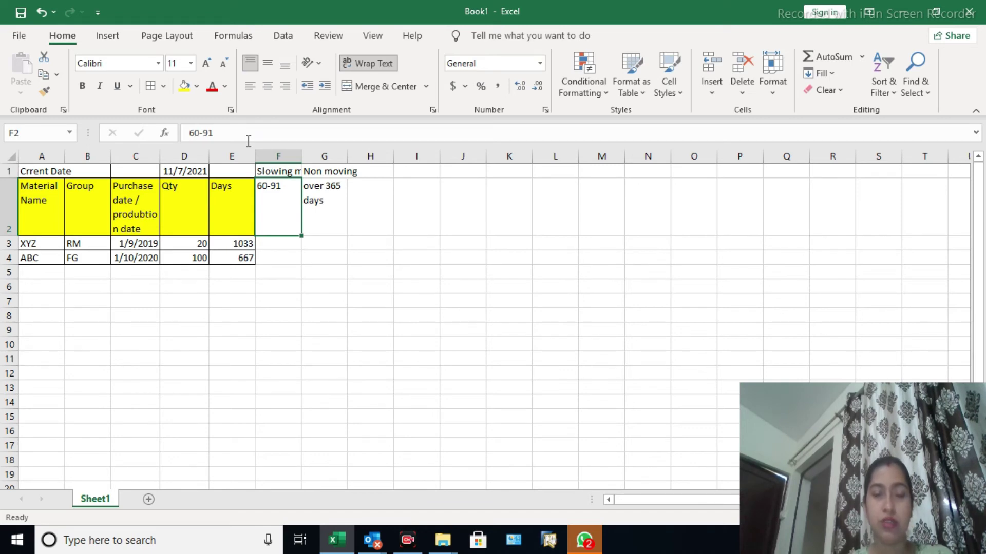
key("Down")
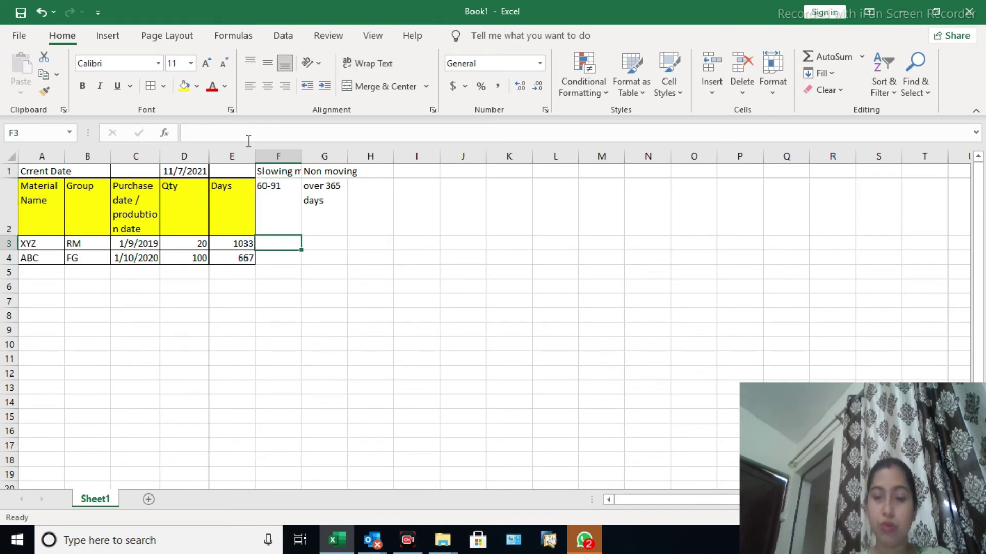
type("=")
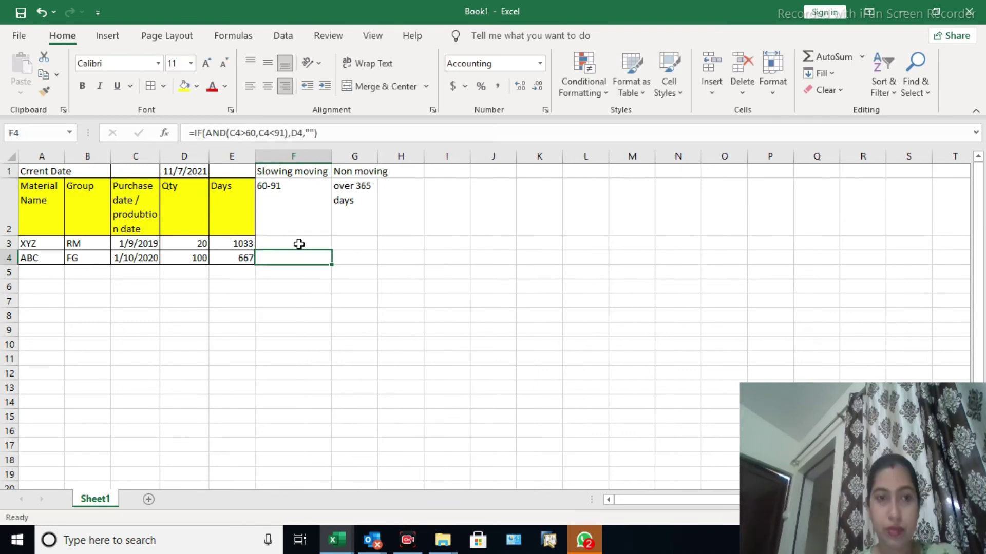
Start an IF formula in F4 whose AND condition tests C4>60 and C4<91
type("=")
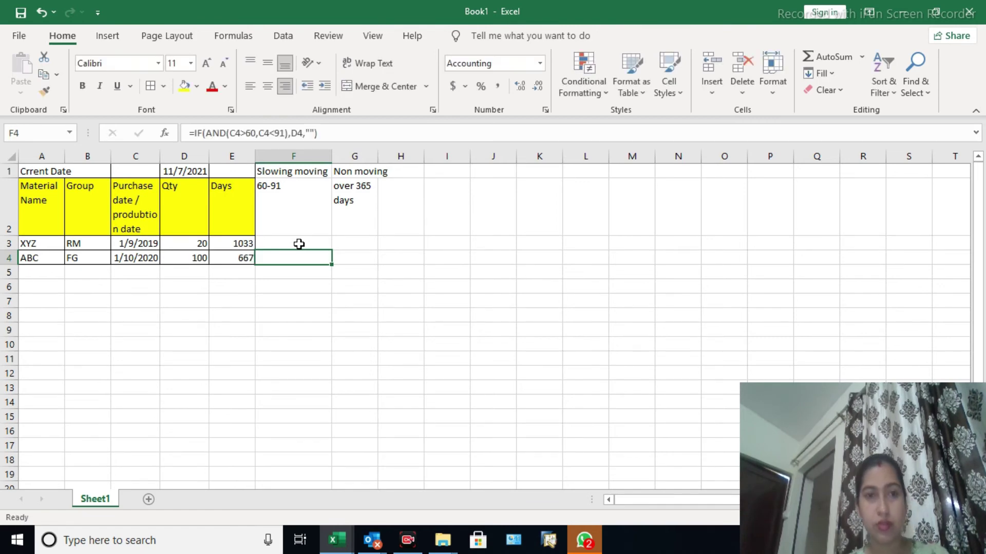
type("=i")
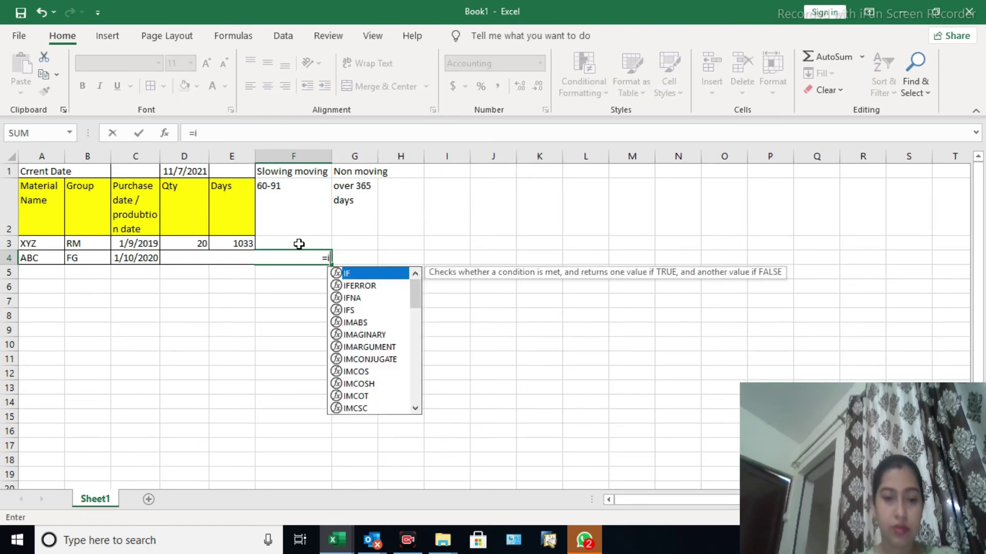
key("Tab")
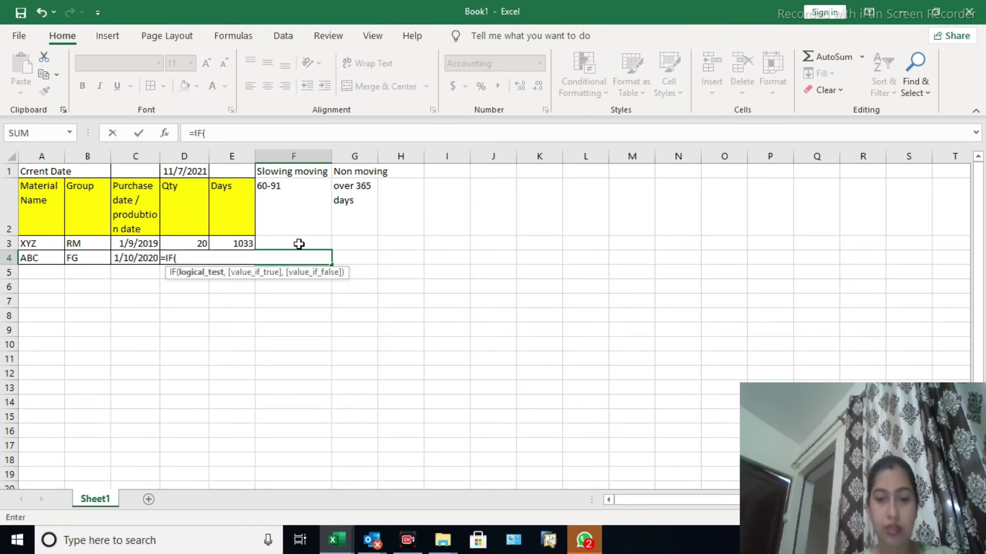
type("anf")
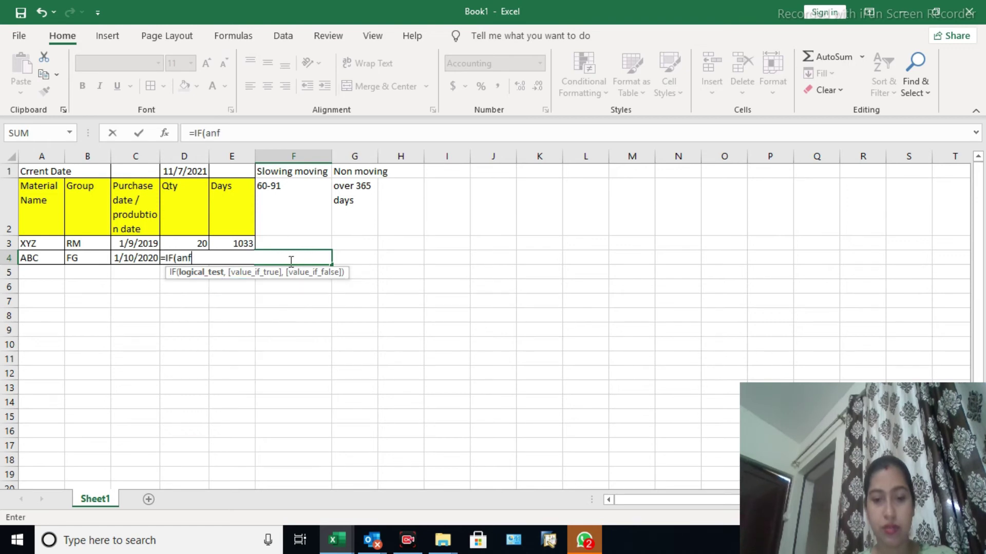
key("BackSpace")
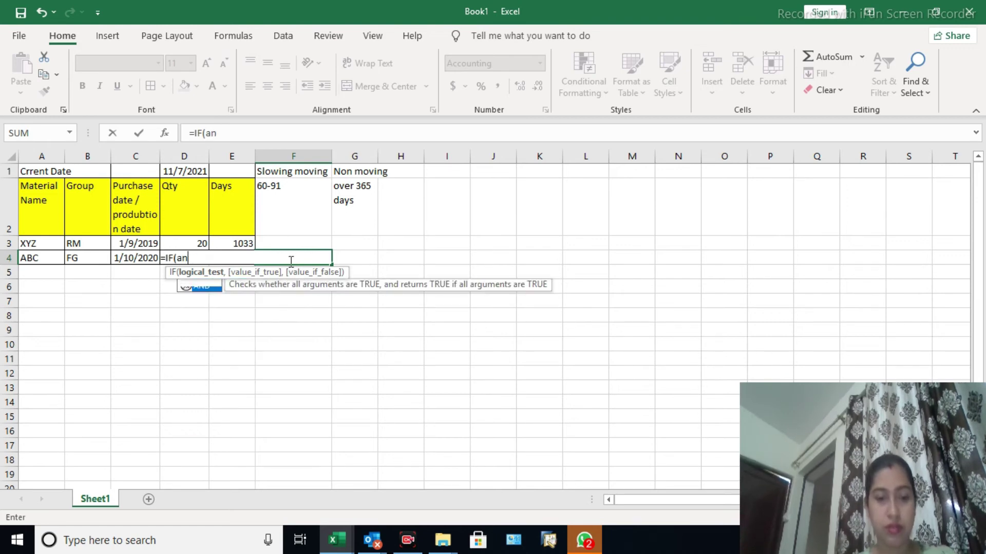
key("Tab")
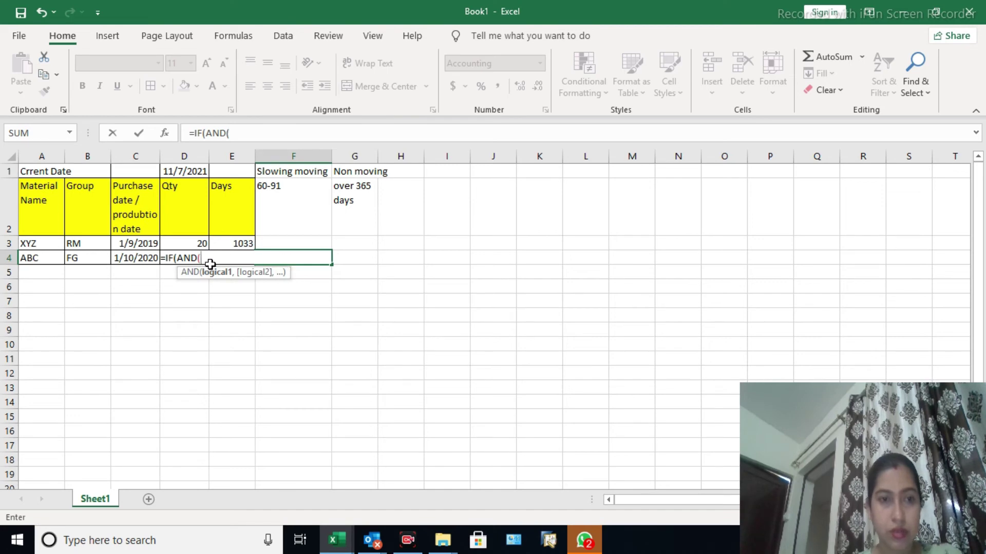
left_click(139, 260)
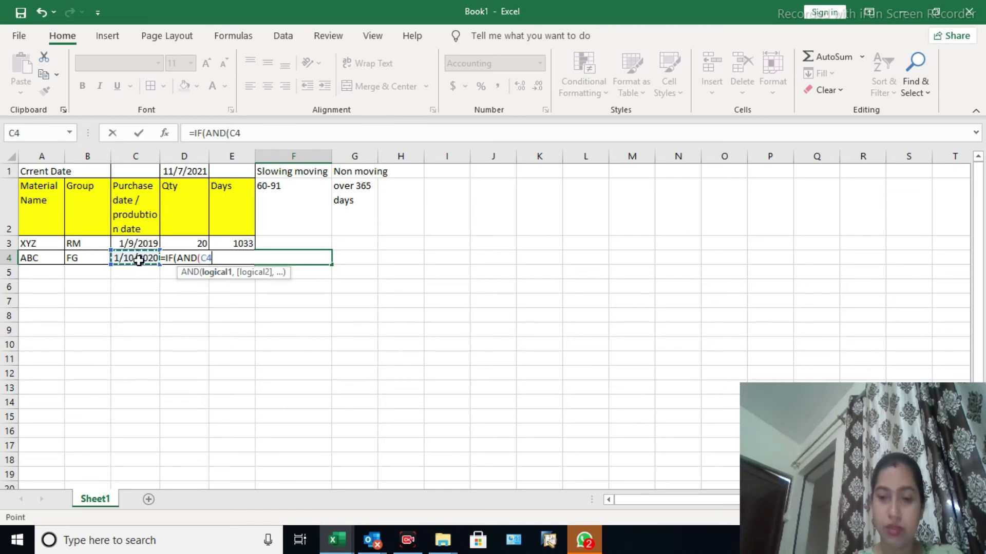
type(">60")
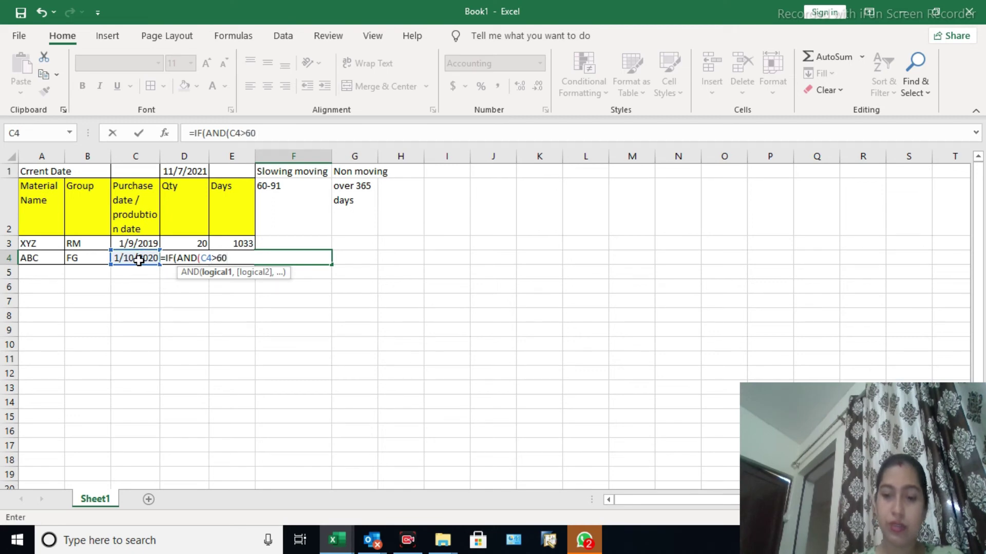
type(",")
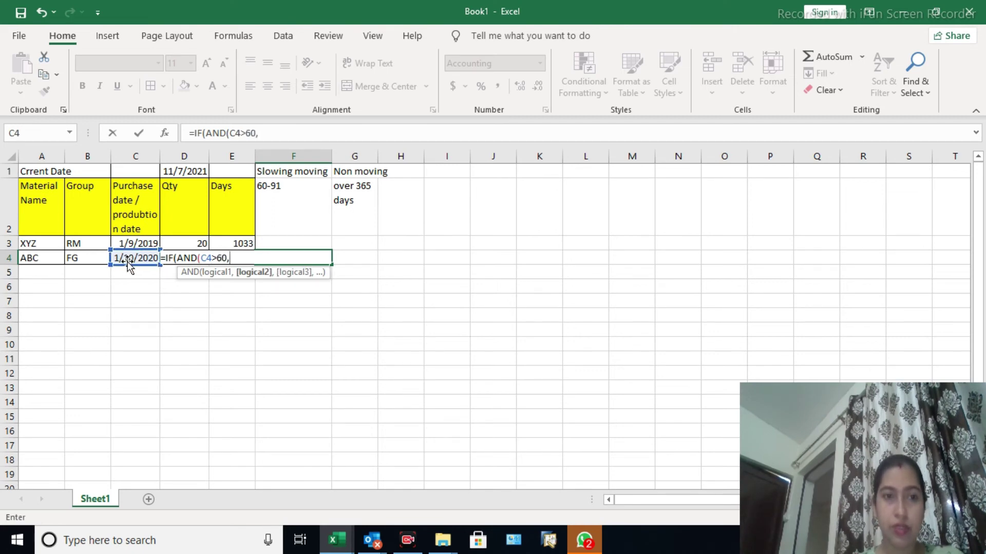
left_click(132, 259)
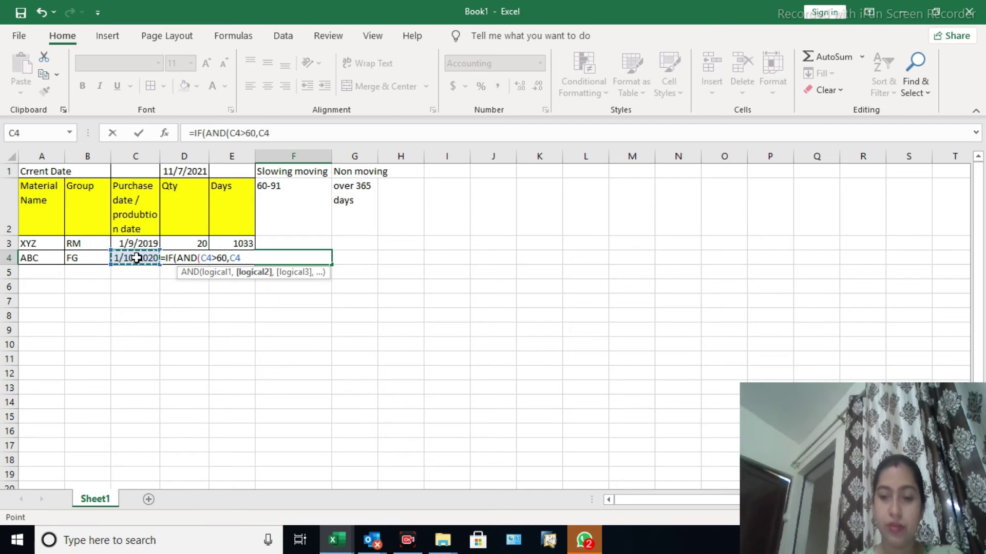
type("<91")
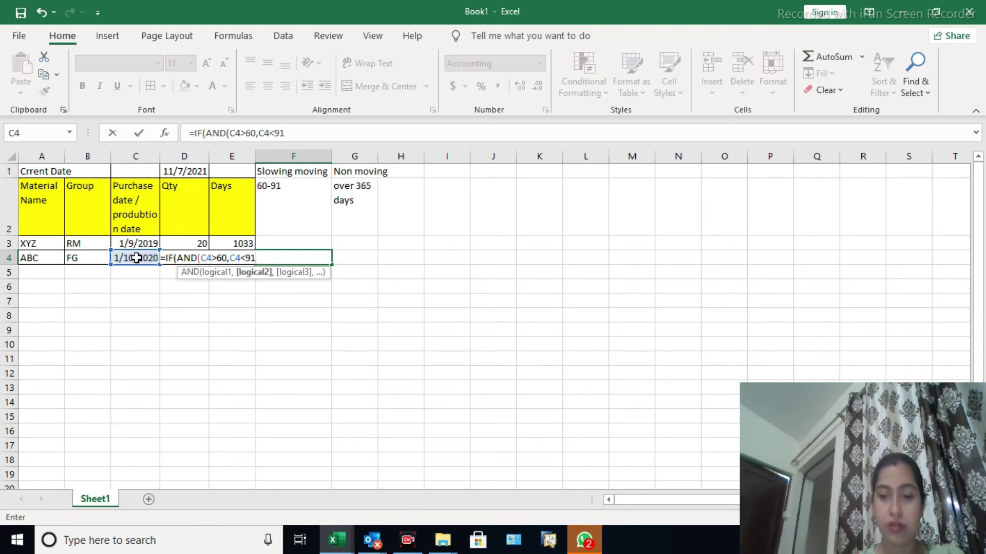
type(")")
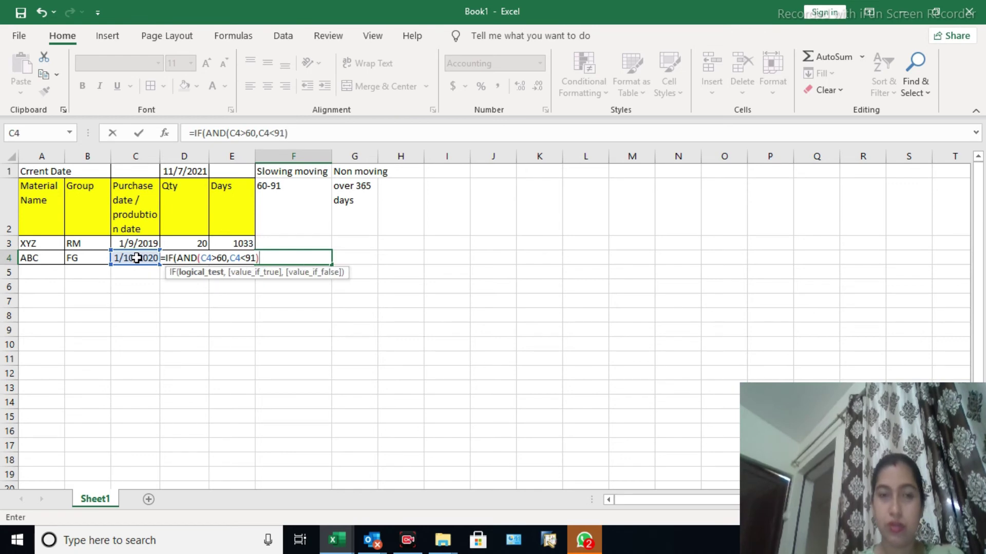
Complete the F4 formula to return D4 when the condition is met and an empty string "" otherwise
type(",")
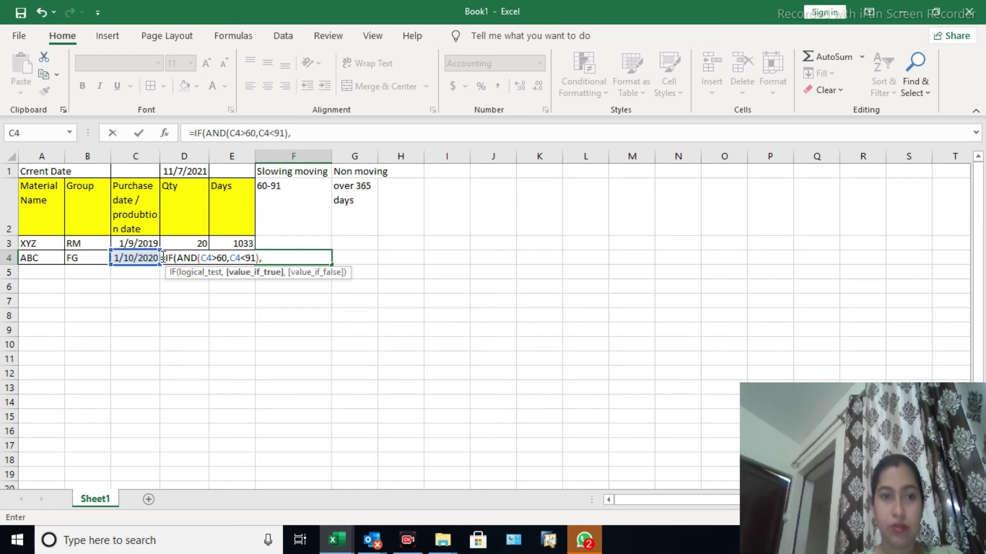
left_click(141, 259)
key("Right")
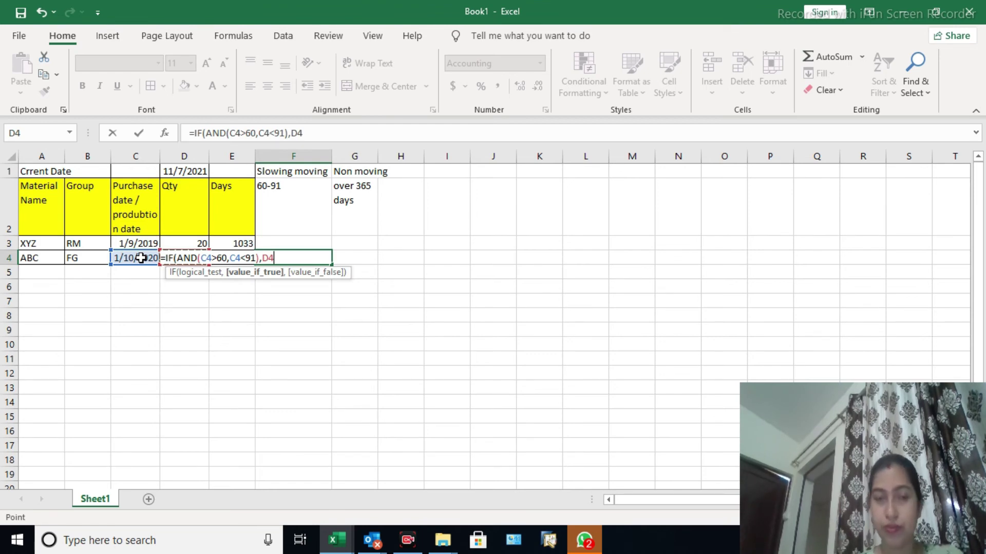
type(",")
type("\"\"")
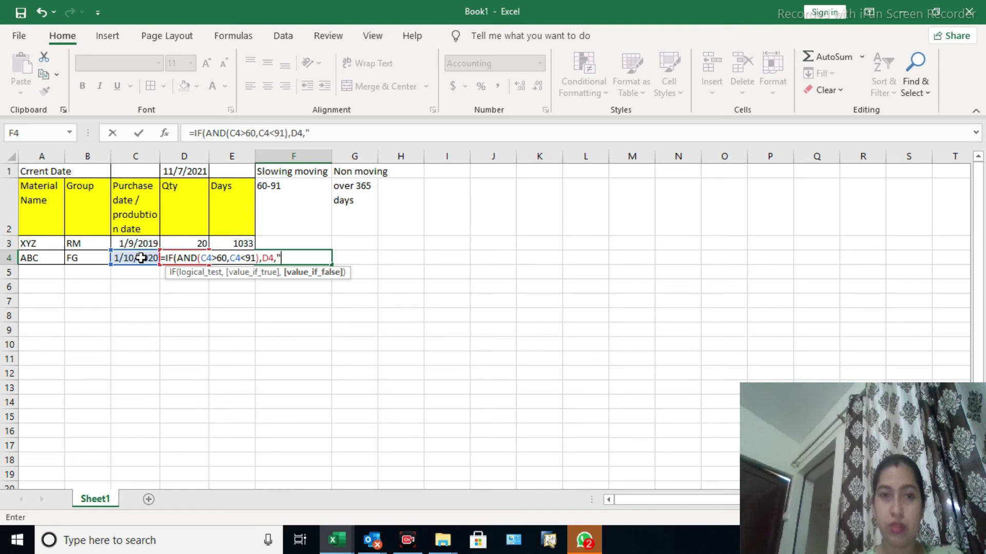
type(")")
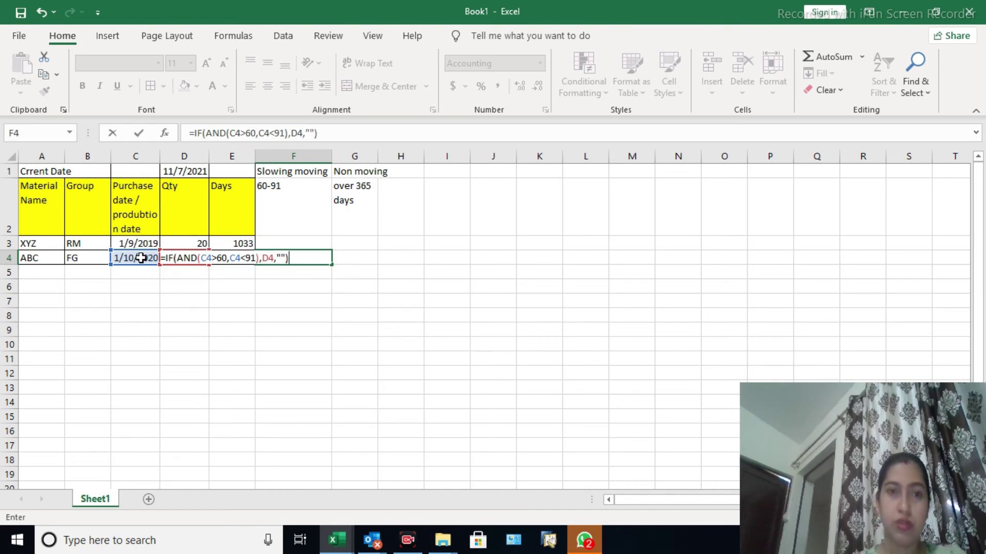
key("ctrl+Return")
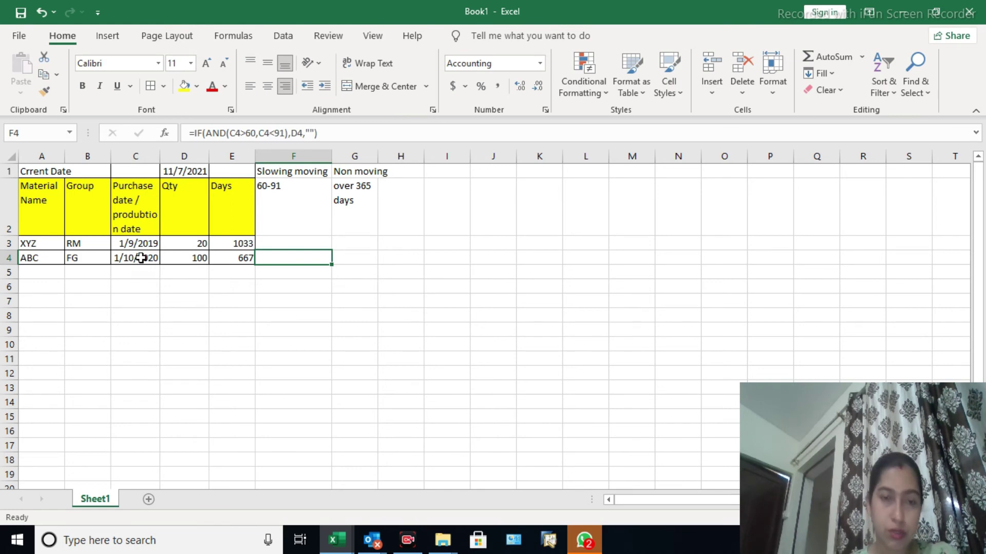
Start an IF formula in G3 under Non moving with ">365" as its logical test
key("Left")
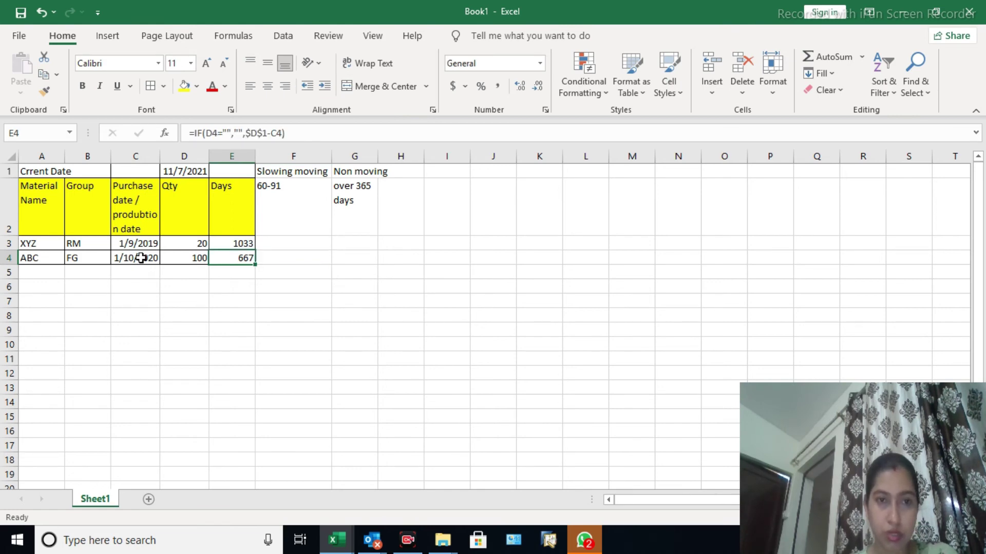
key("Right")
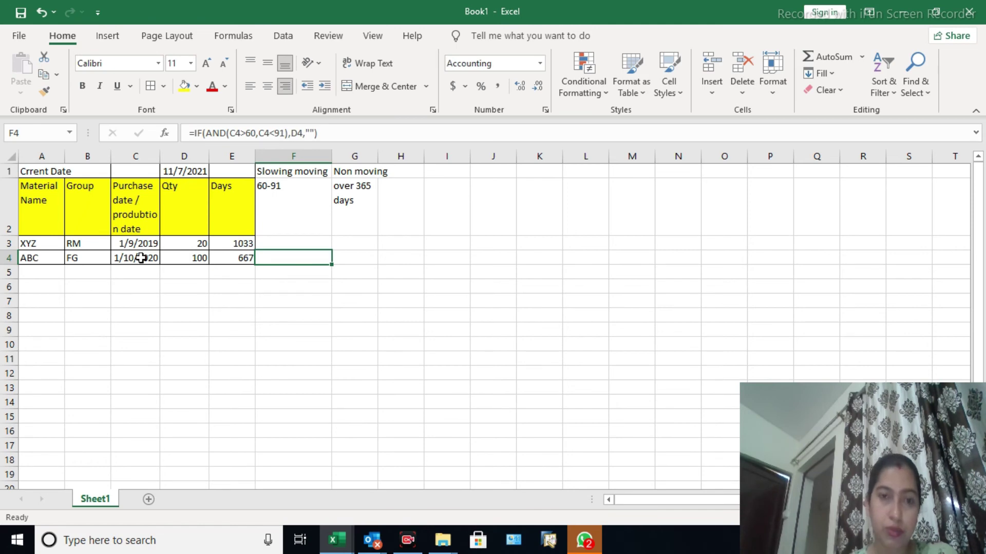
key("Right")
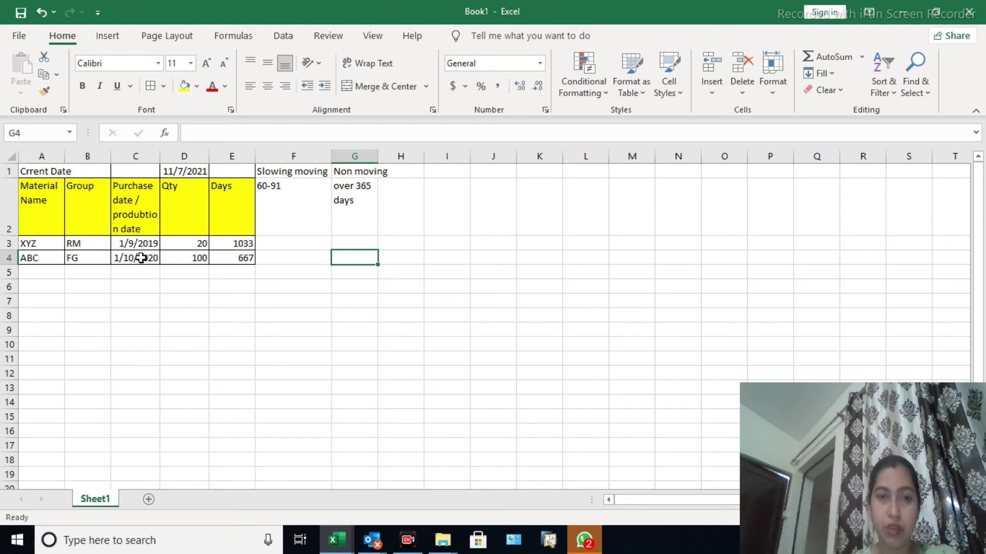
key("Up")
type("=")
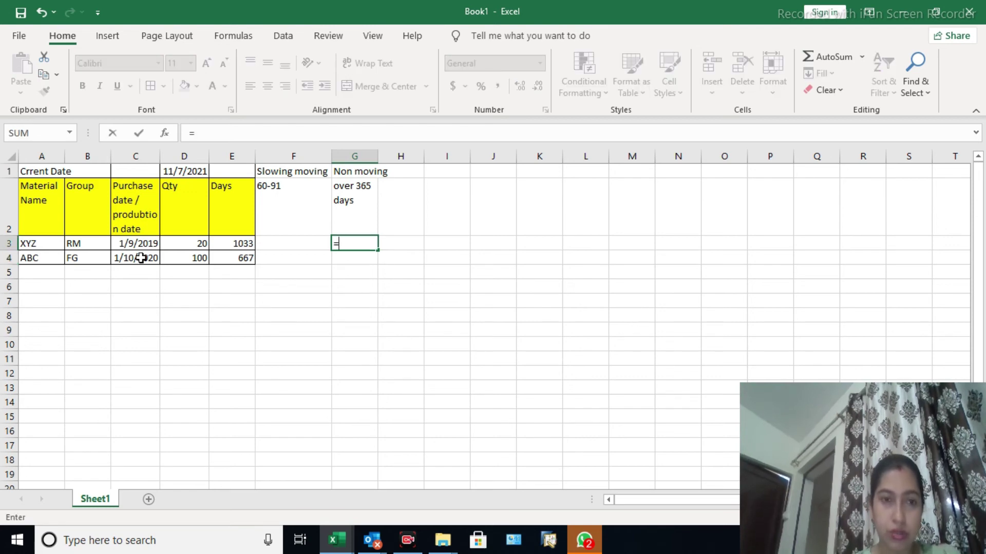
type("i")
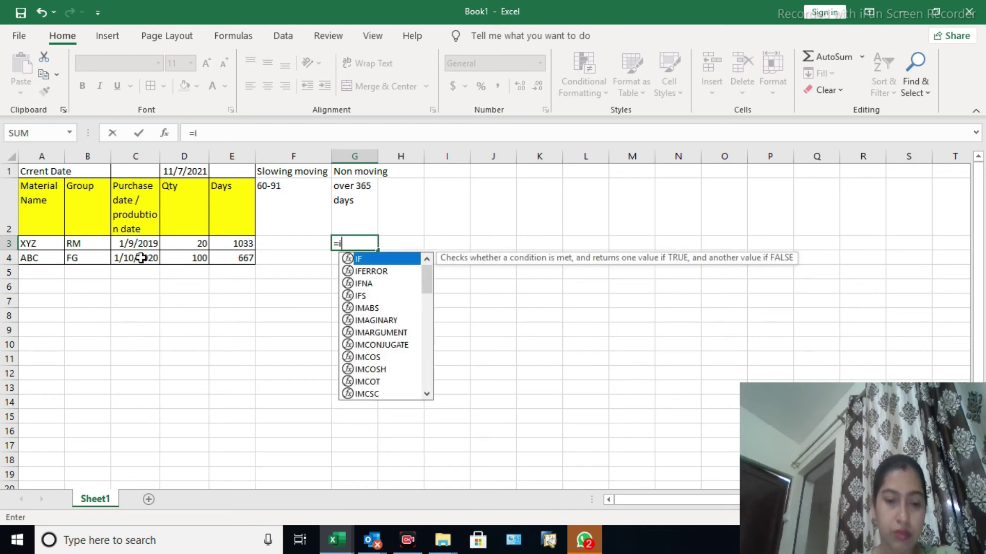
key("Tab")
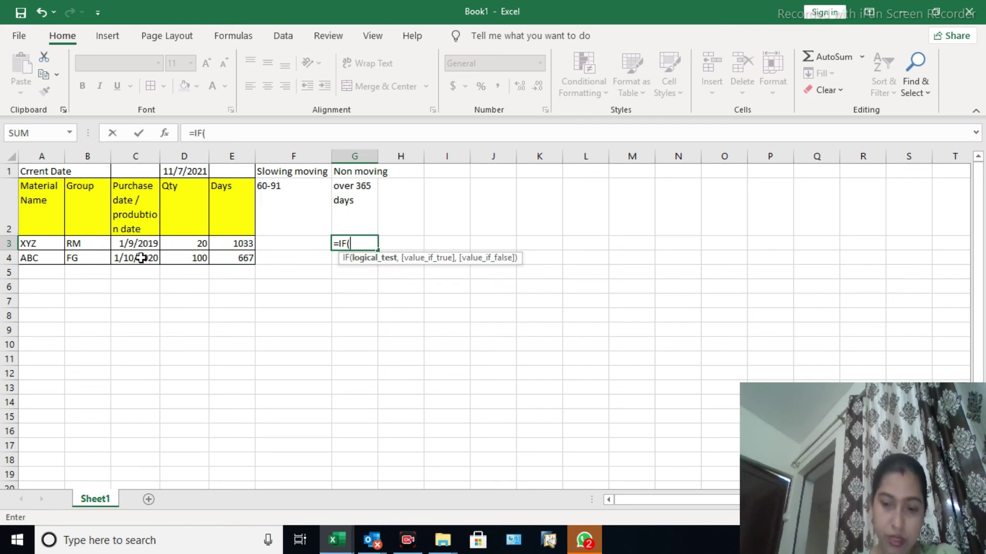
type(">365")
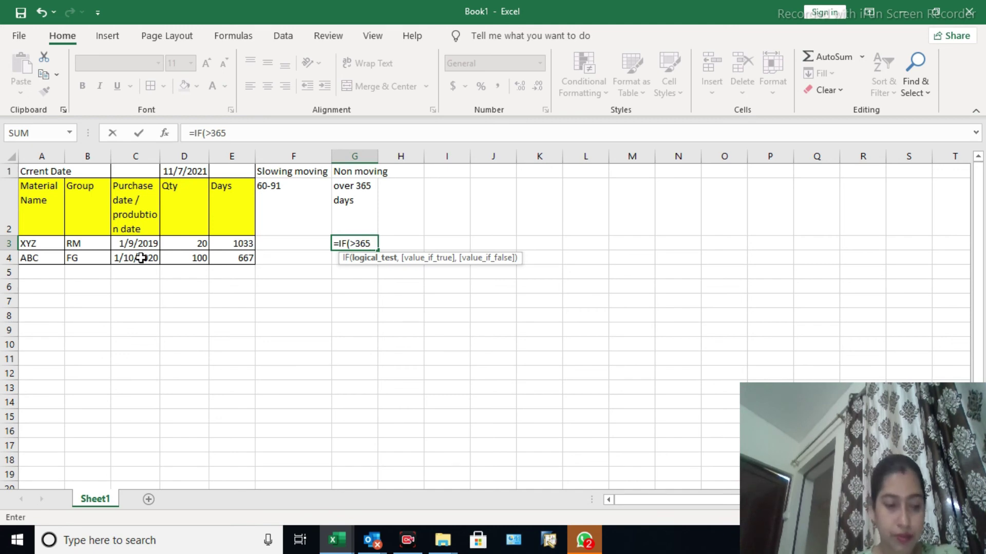
type(",")
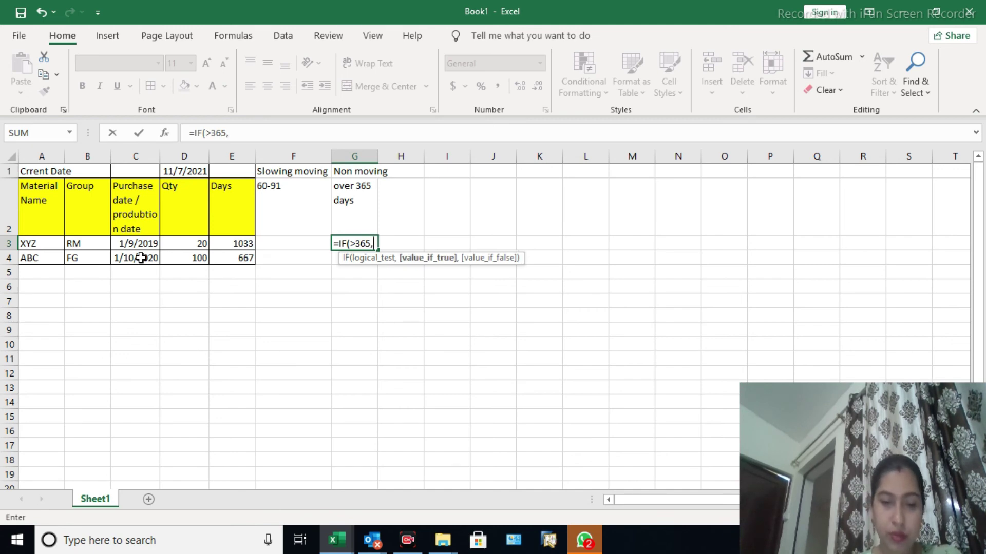
Complete the G3 formula with D3 as the value if true and an empty string "" as the value if false
left_click(192, 240)
type(",")
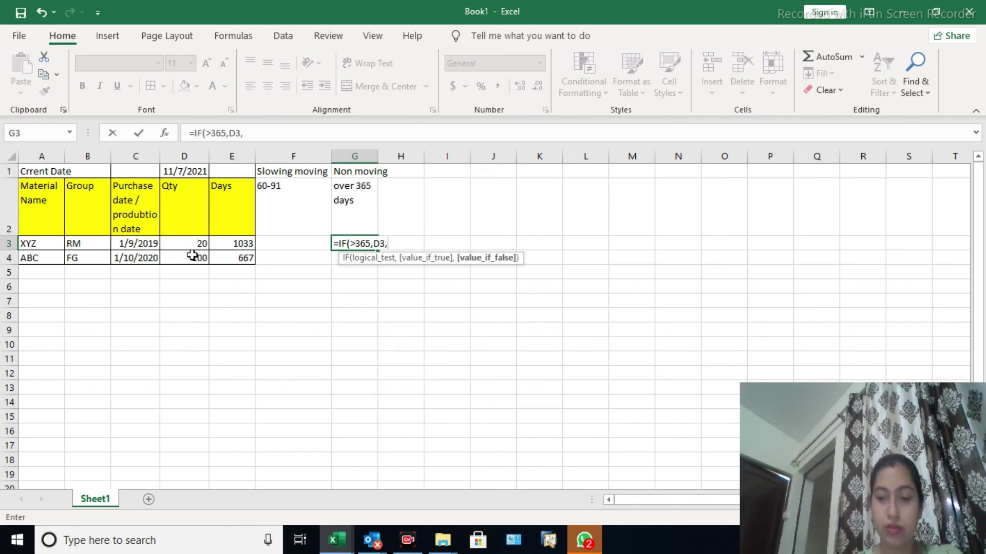
type("\"\"")
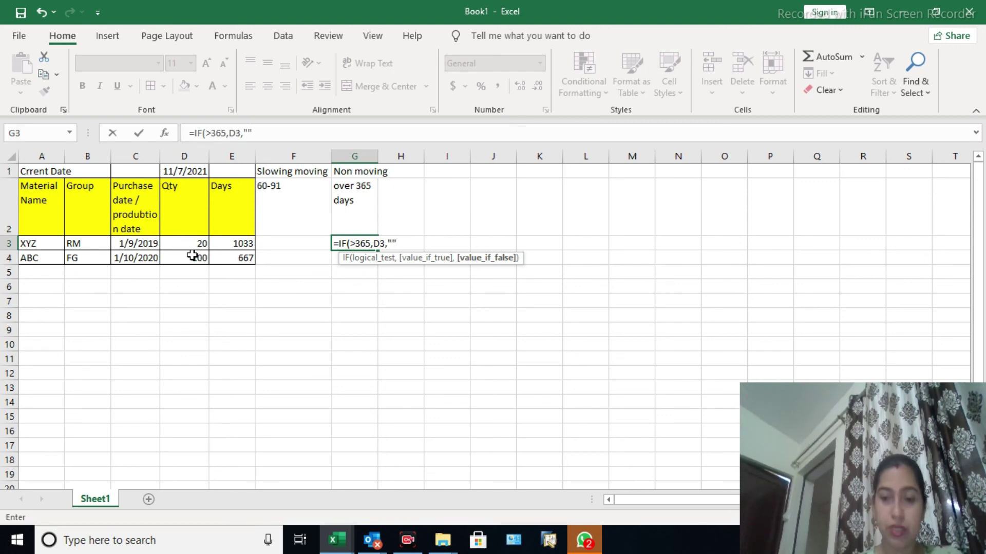
type(")")
key("Return")
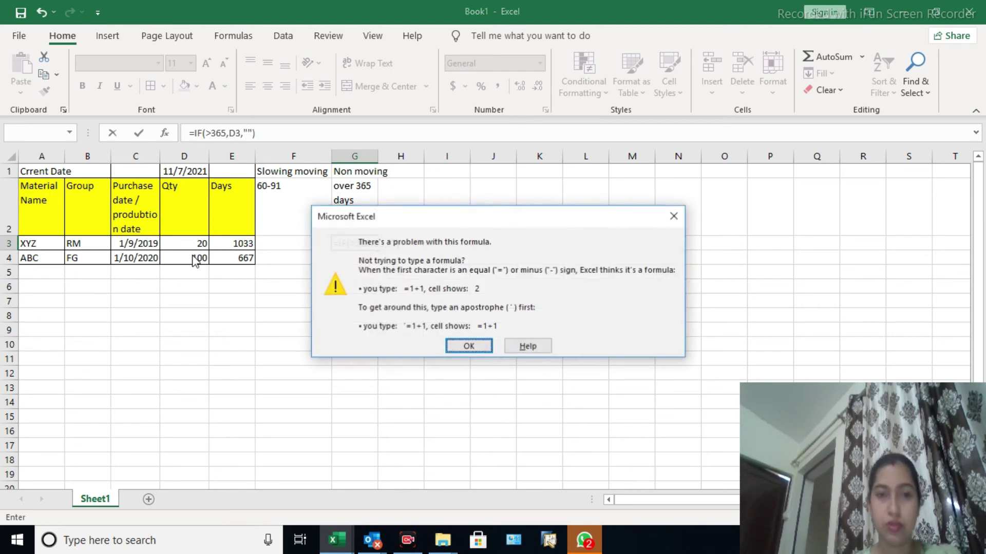
Add the days cell E3 to the G3 formula's test so it reads =IF(E3>365,D3,"")
key("Return")
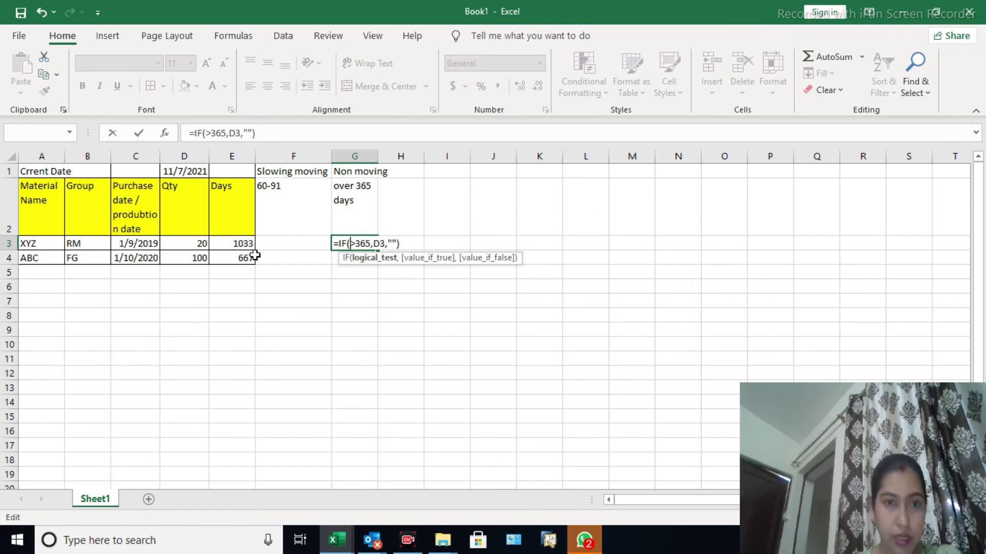
left_click(235, 245)
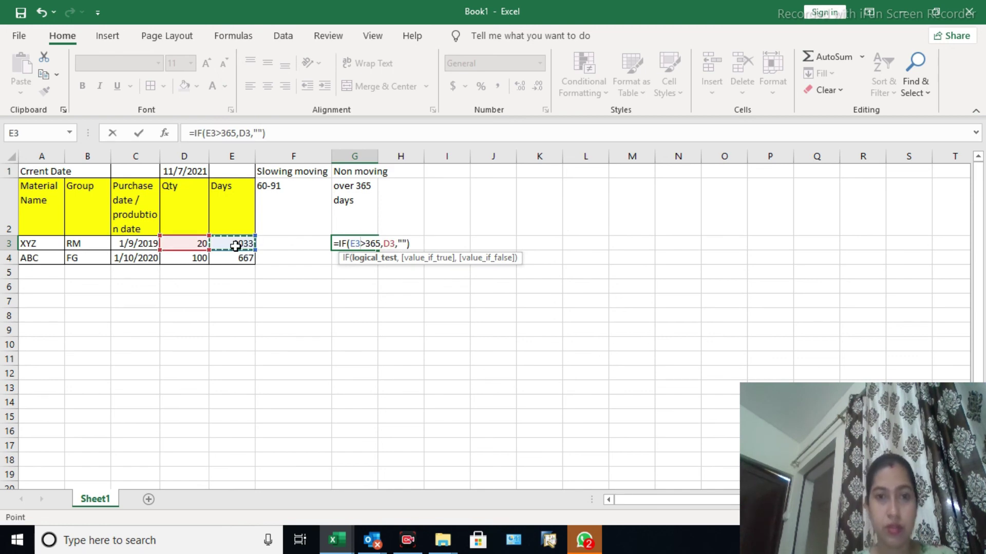
key("Return")
key("Up")
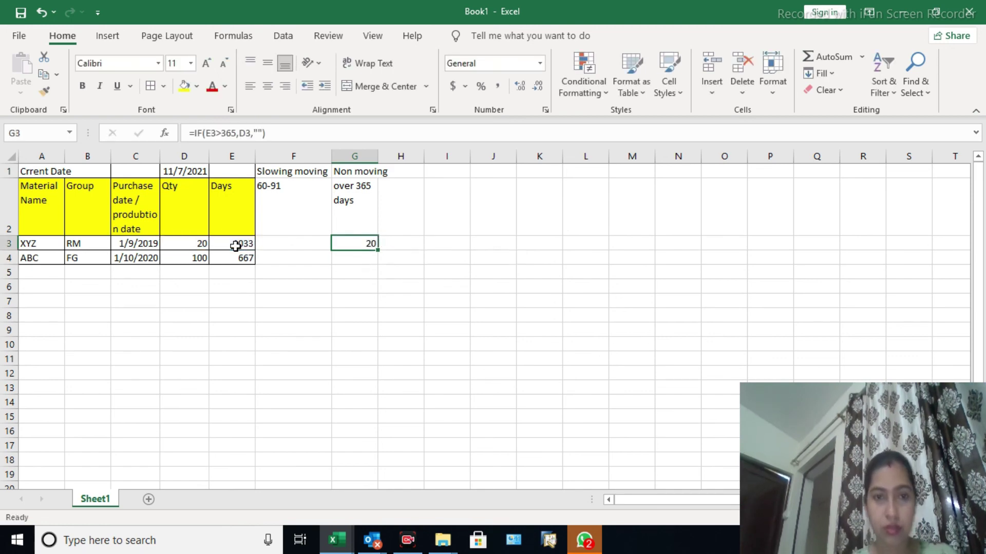
Copy the Non moving formula from G3 into G4 for material ABC
key("ctrl+c")
key("Down")
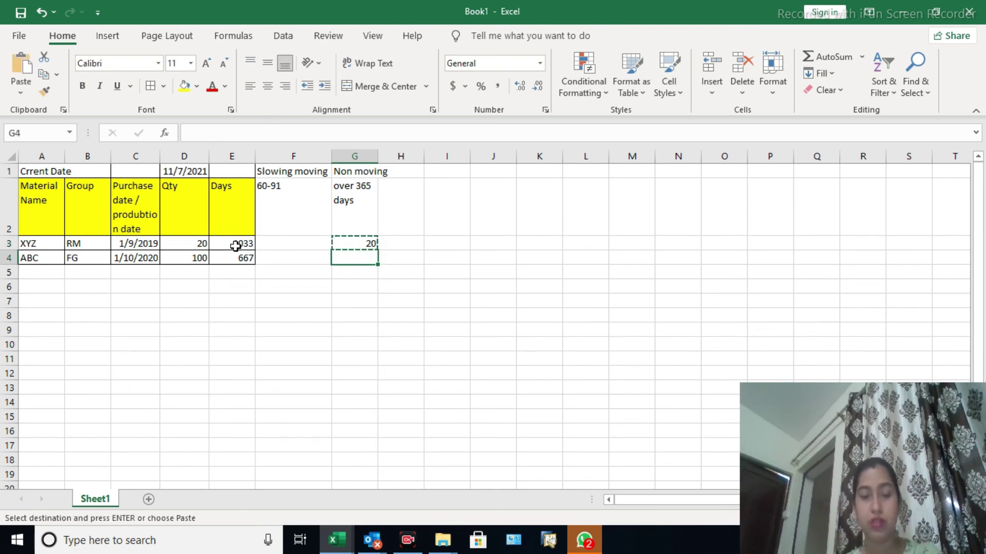
key("ctrl+v")
key("Escape")
key("Up")
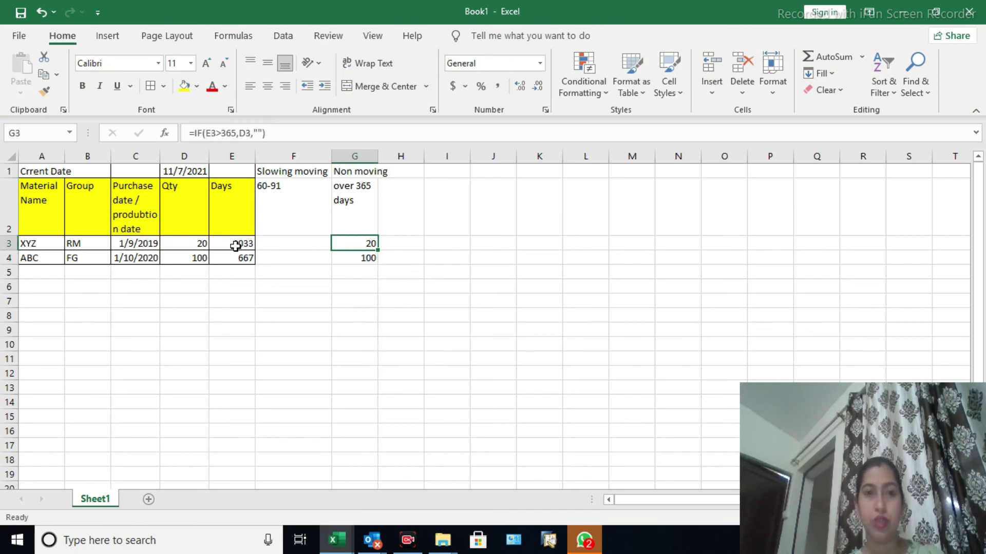
Check the Non moving results in G3 and G4 against the quantity and days of each material
key("Up")
key("Up")
key("Down")
key("Down")
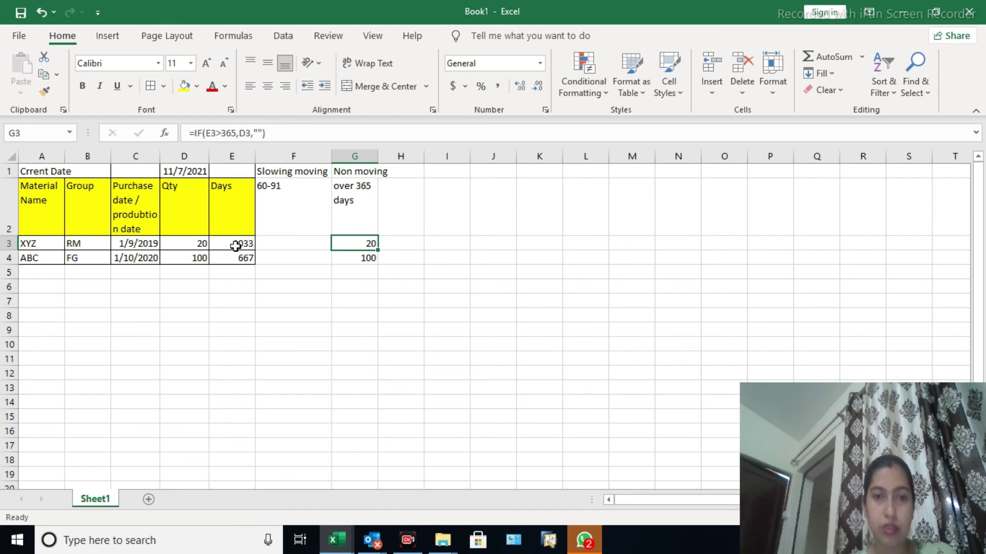
key("Left")
key("Left")
key("Left")
key("Down")
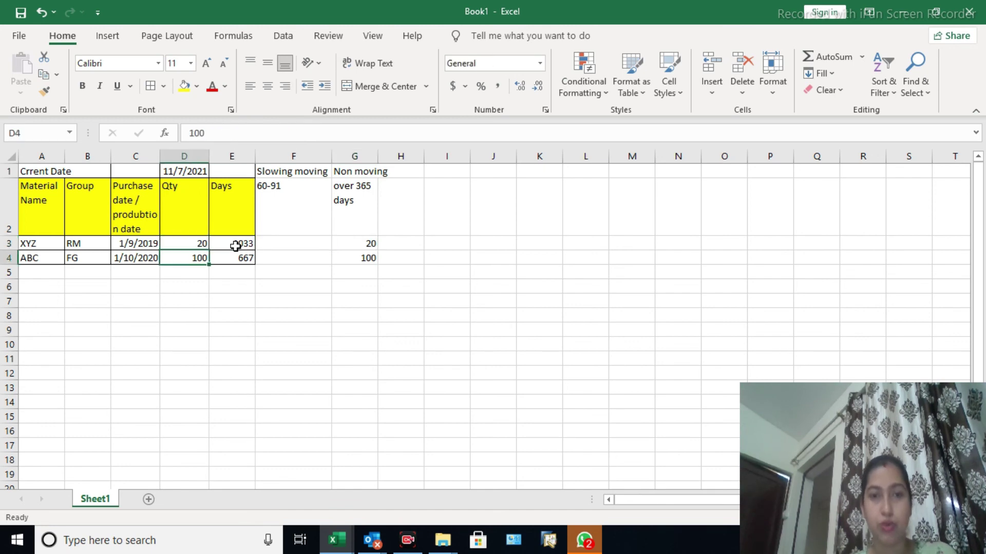
key("Right")
key("Right")
key("Right")
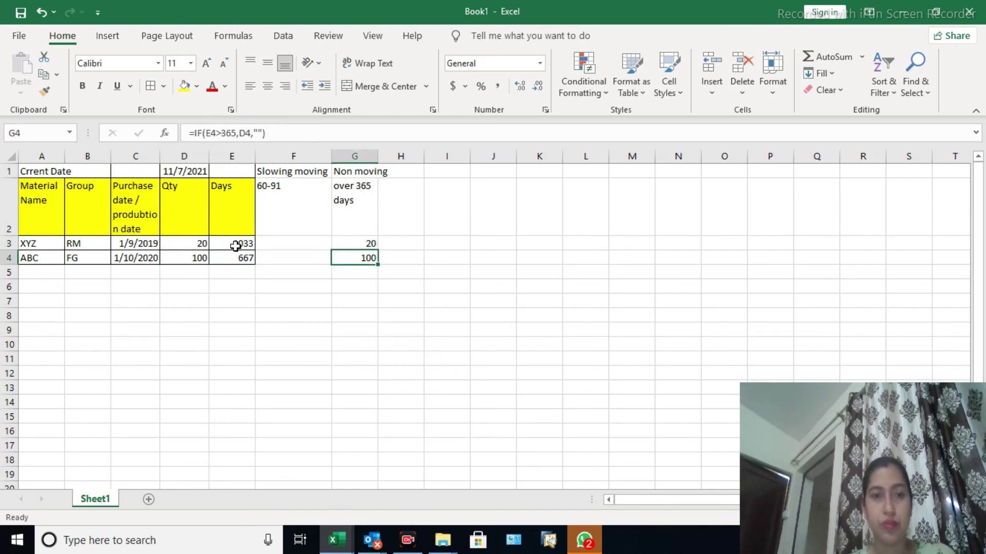
Apply cell borders to F2:G4 in the Slowing moving and Non moving columns, ending on the 60-91 cell
left_click(366, 208)
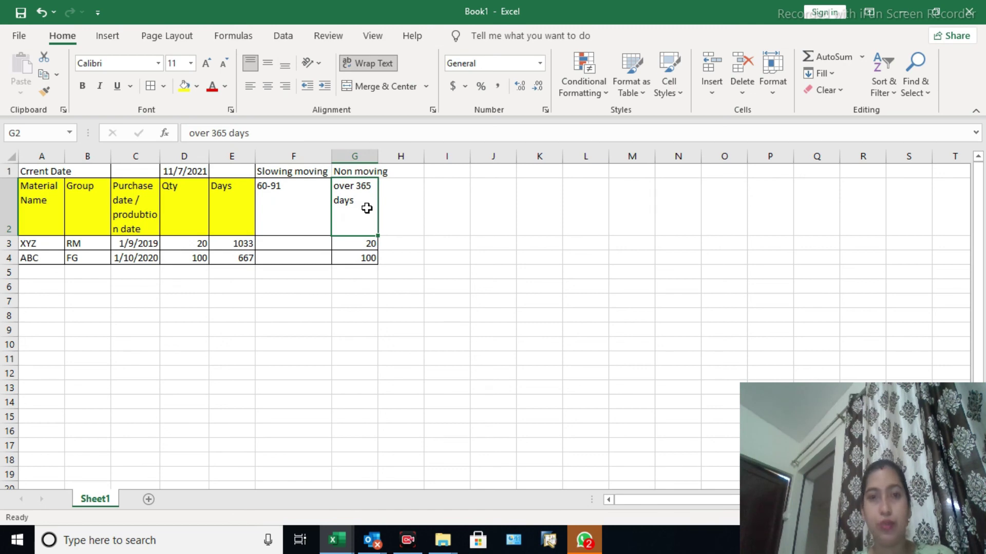
left_click(310, 208)
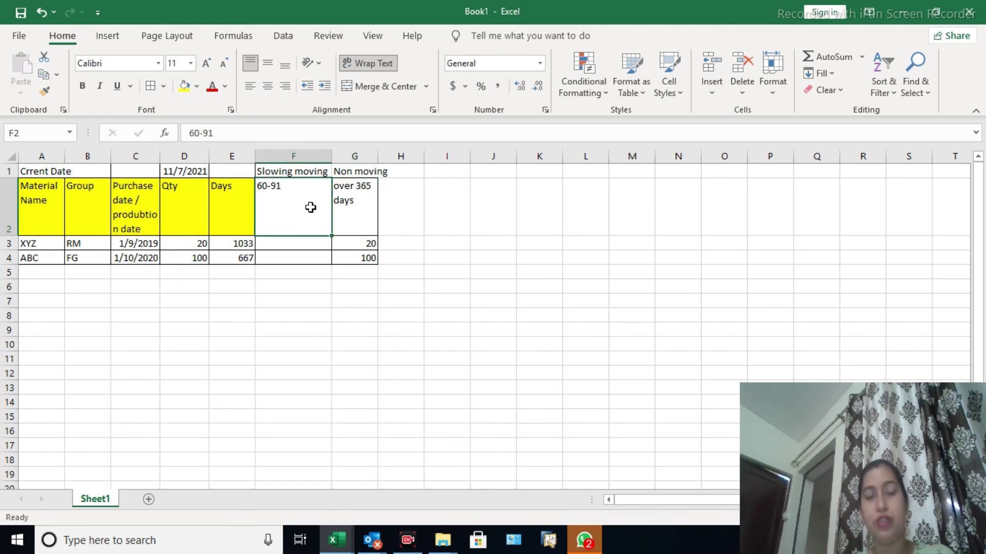